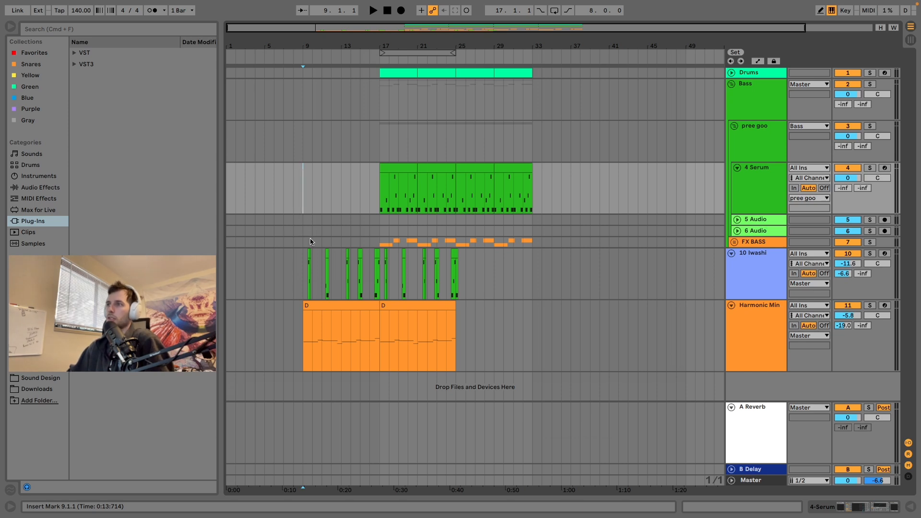
# Step: Play the arrangement from bar 9 and audition the Iwashi track on its own
pyautogui.press('space')
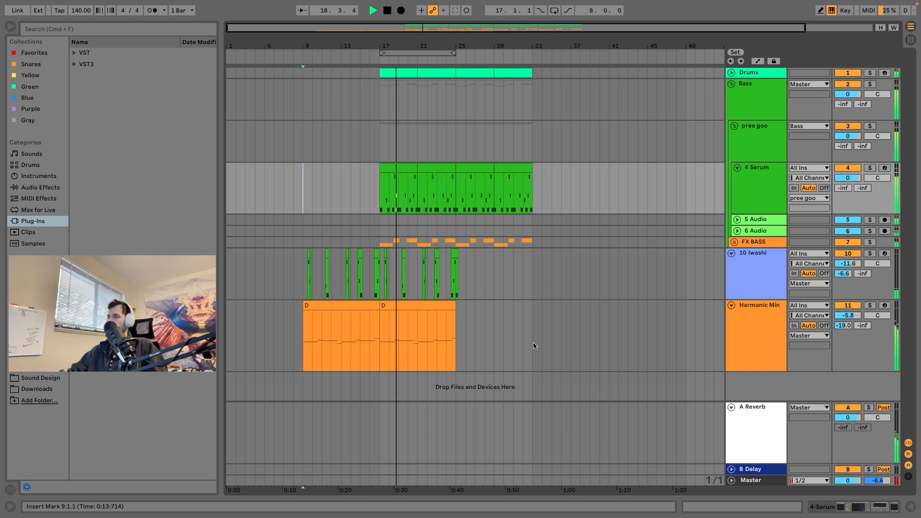
pyautogui.click(757, 347)
pyautogui.press('Delete')
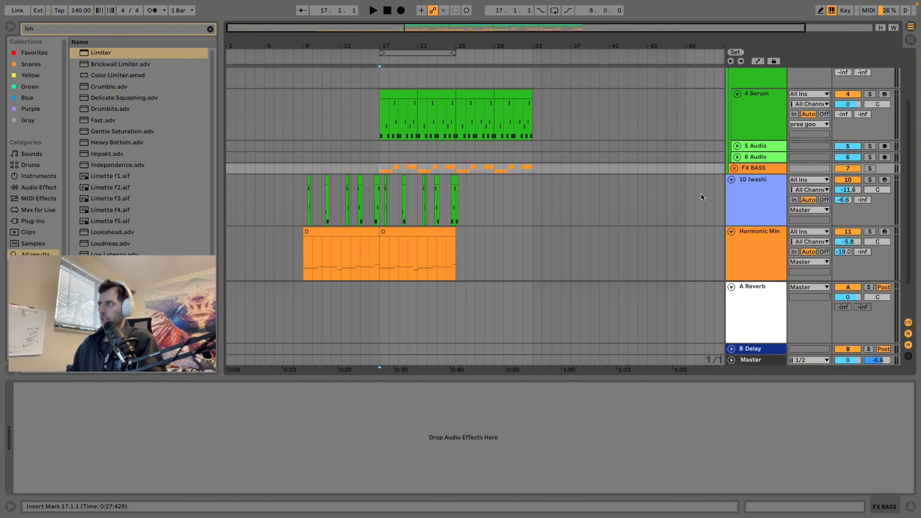
pyautogui.scroll(-1, 701, 197)
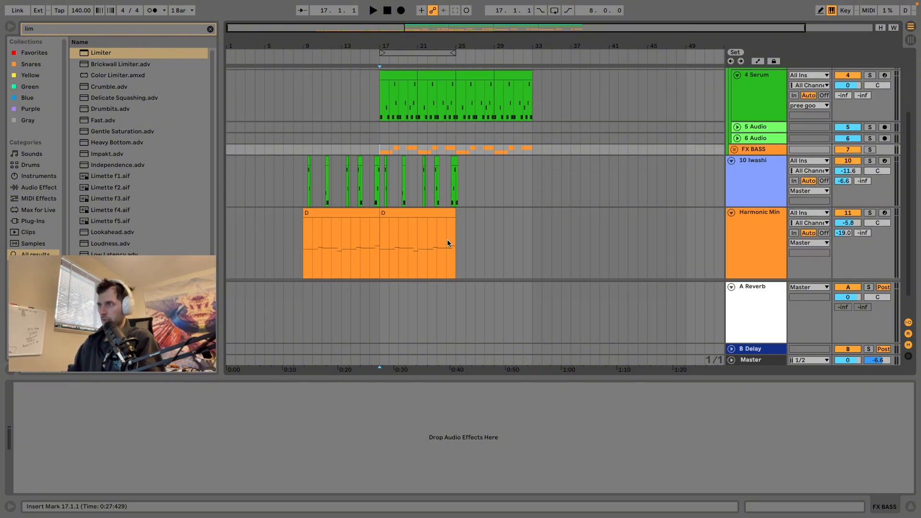
pyautogui.scroll(4, 646, 179)
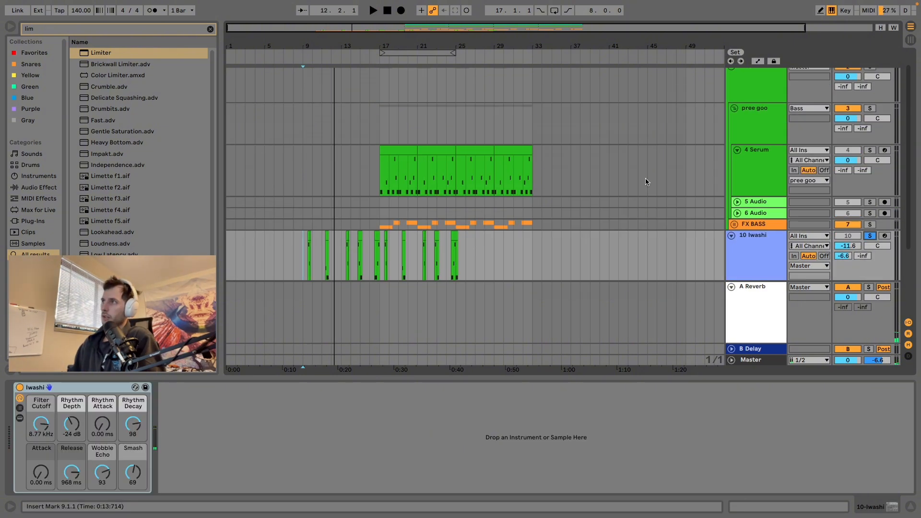
pyautogui.scroll(1, 646, 179)
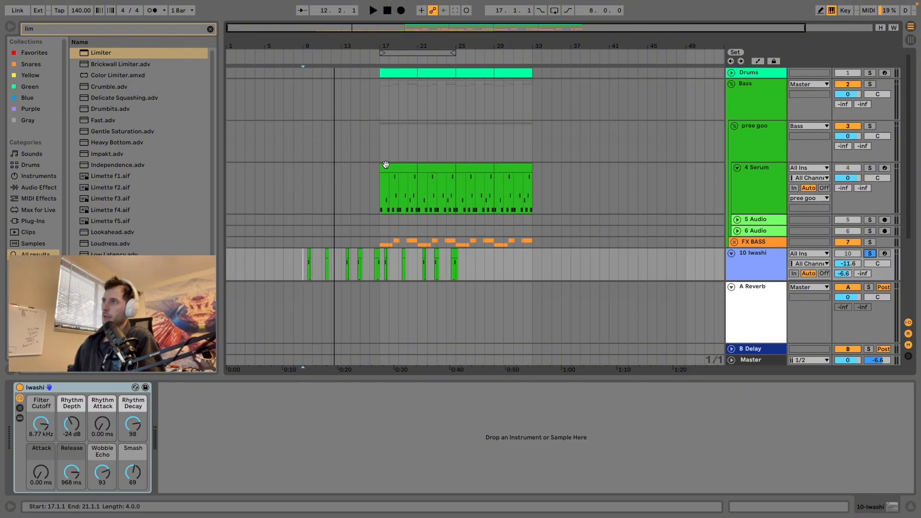
# Step: Solo the Bass group and listen to it from bar 17
pyautogui.click(380, 185)
pyautogui.click(869, 84)
pyautogui.press('space')
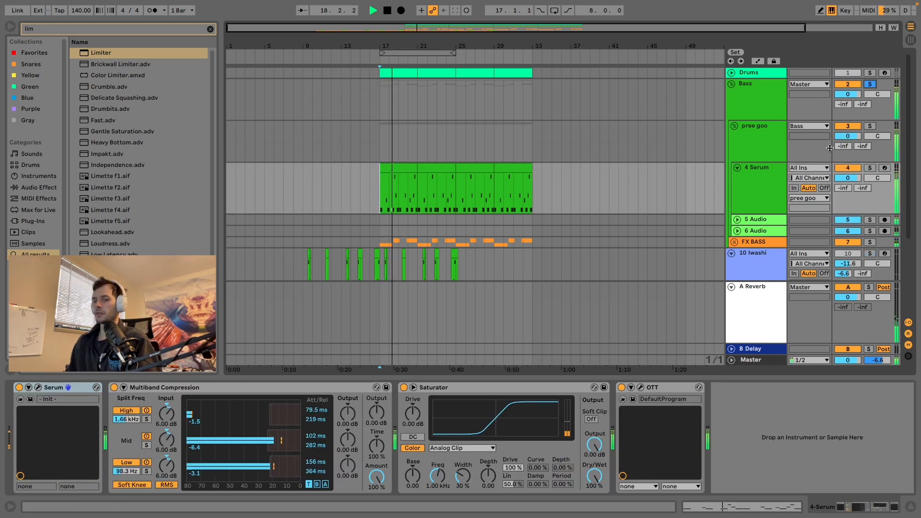
pyautogui.press('space')
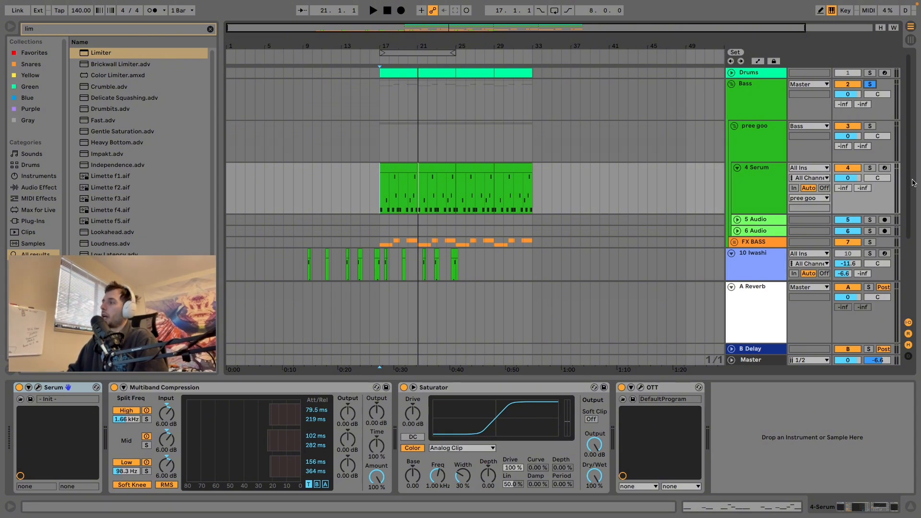
# Step: Insert a third return track and load the stock Reverb effect onto it
pyautogui.click(731, 287)
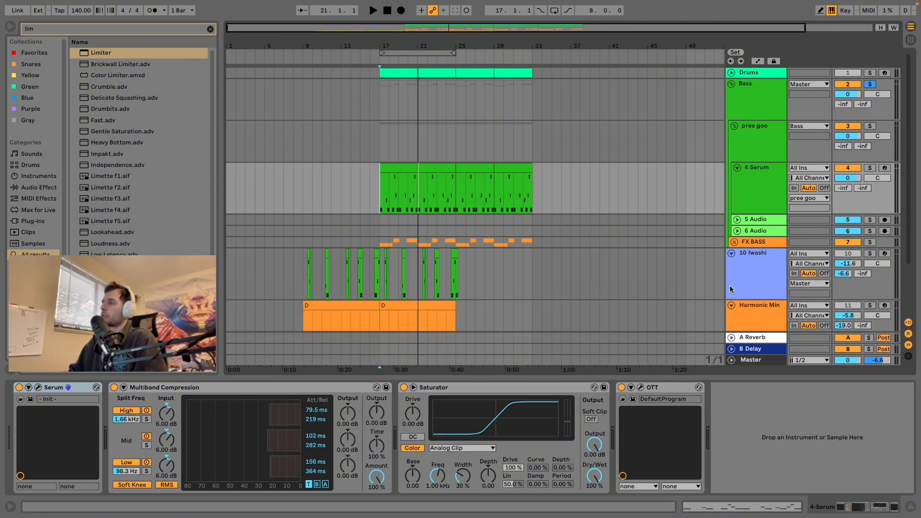
pyautogui.click(96, 6)
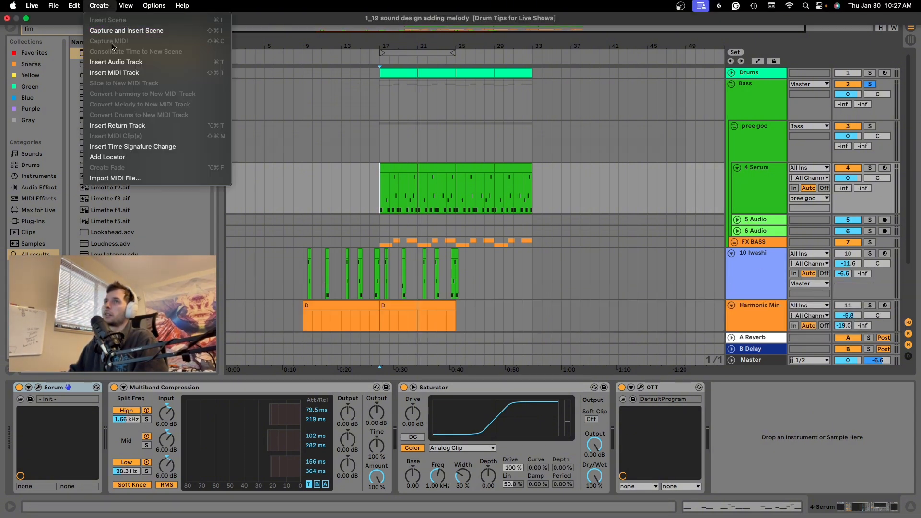
pyautogui.click(126, 126)
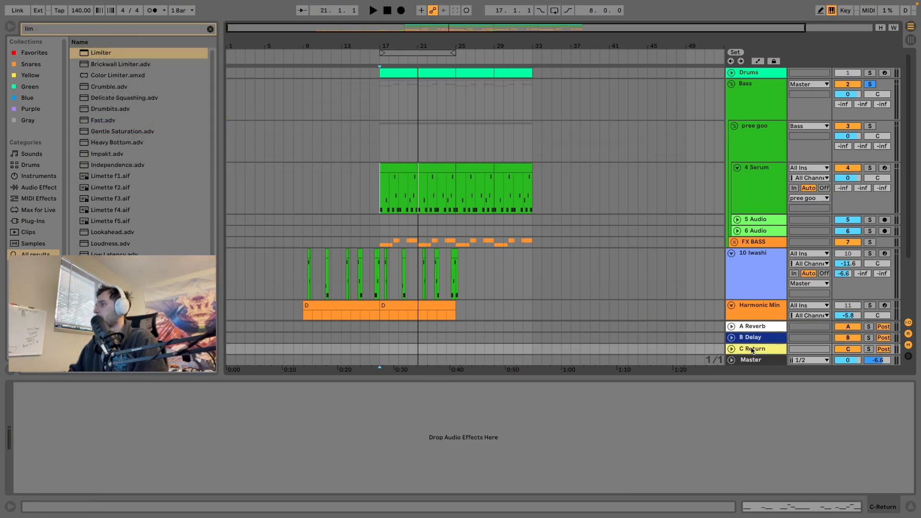
pyautogui.click(140, 30)
pyautogui.write('rev')
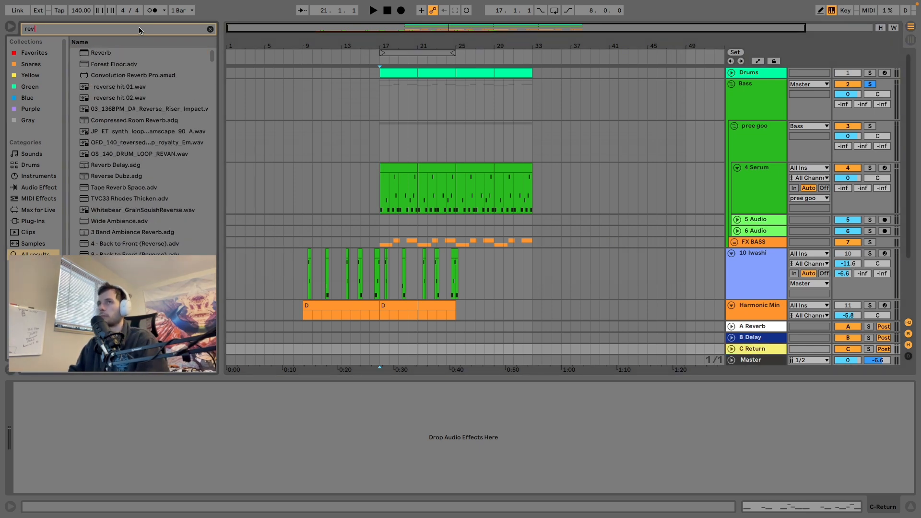
pyautogui.click(121, 53)
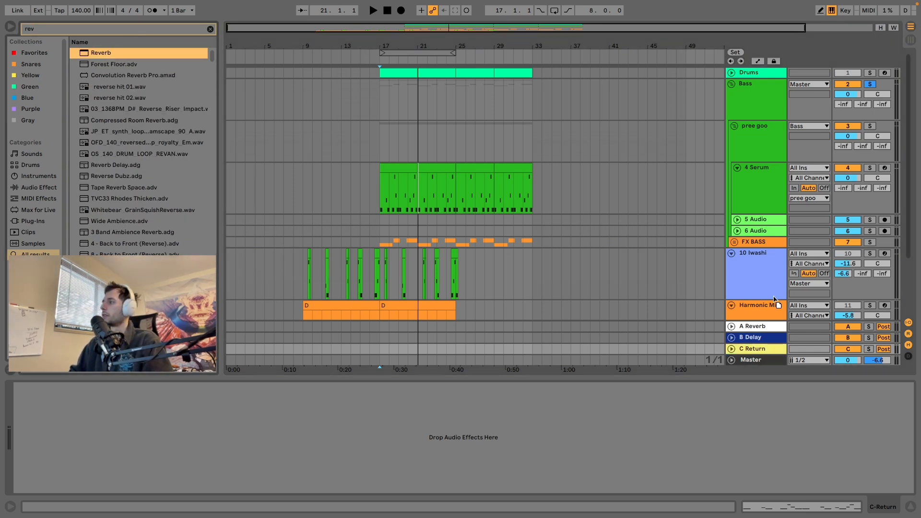
pyautogui.moveTo(122, 53); pyautogui.dragTo(748, 349)
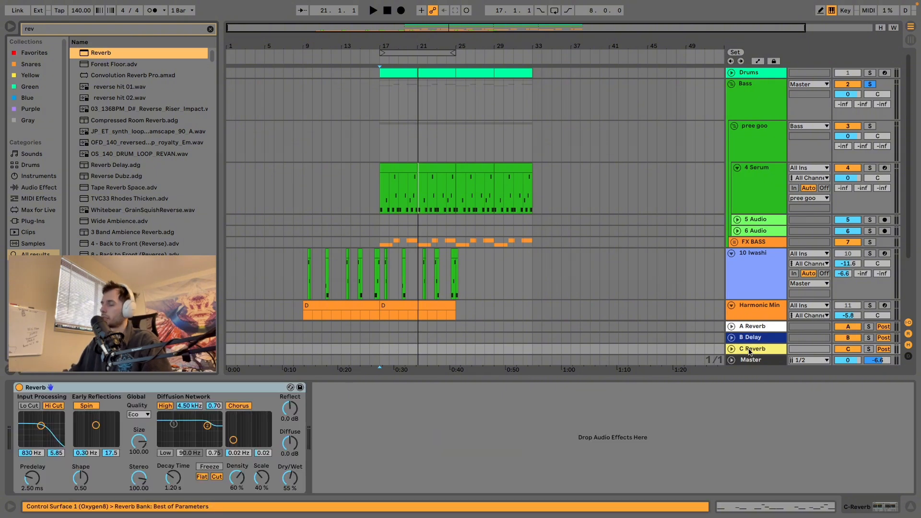
# Step: Delete the C Reverb return track
pyautogui.click(751, 352)
pyautogui.rightClick(751, 352)
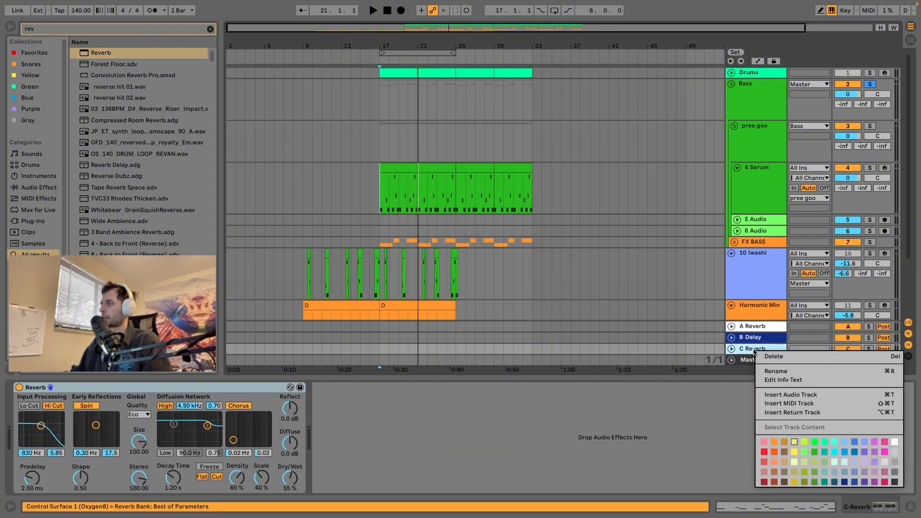
pyautogui.click(761, 355)
# Step: On the A Reverb return, set the first EQ Eight's low cut to 93.8 Hz and inspect the ValhallaRoom settings
pyautogui.click(764, 342)
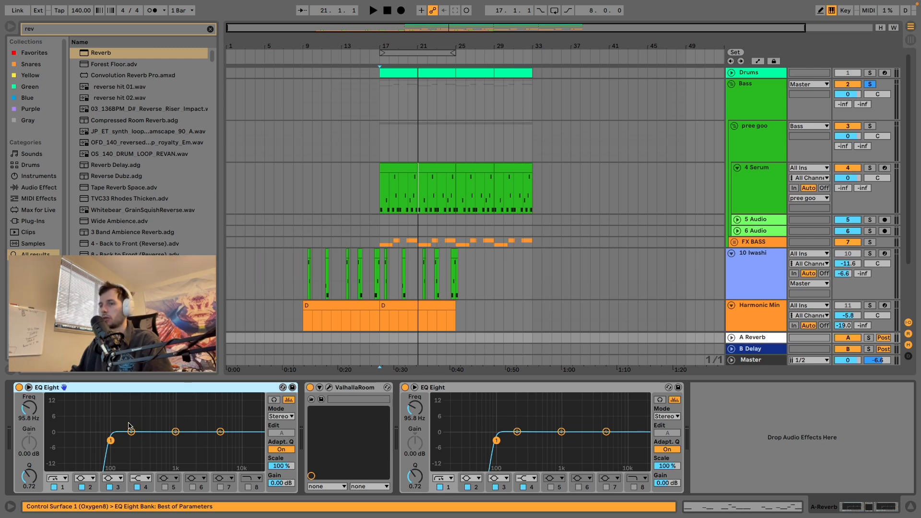
pyautogui.moveTo(115, 446); pyautogui.dragTo(115, 444)
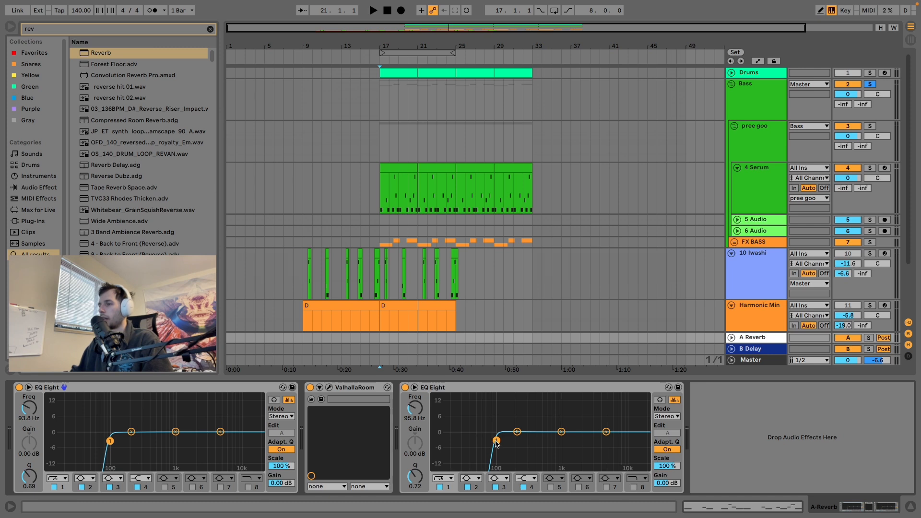
pyautogui.click(329, 387)
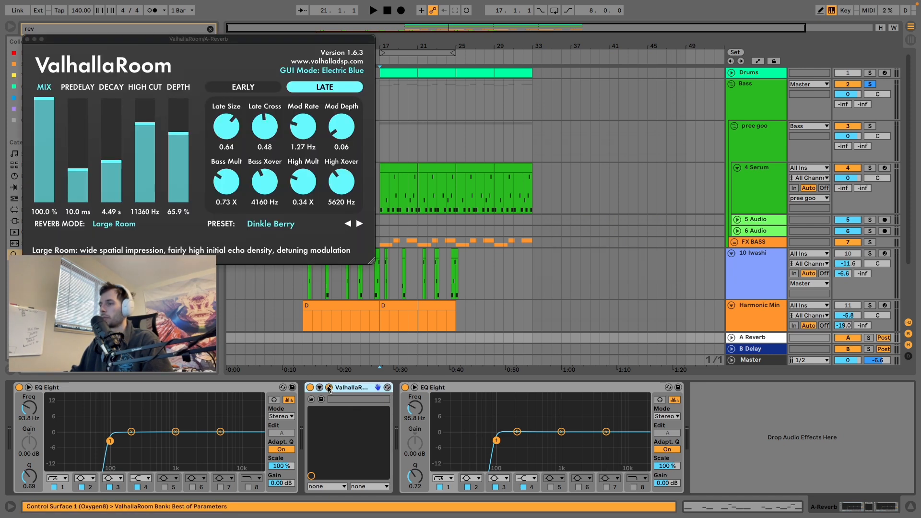
pyautogui.moveTo(259, 38); pyautogui.dragTo(298, 36)
pyautogui.click(66, 36)
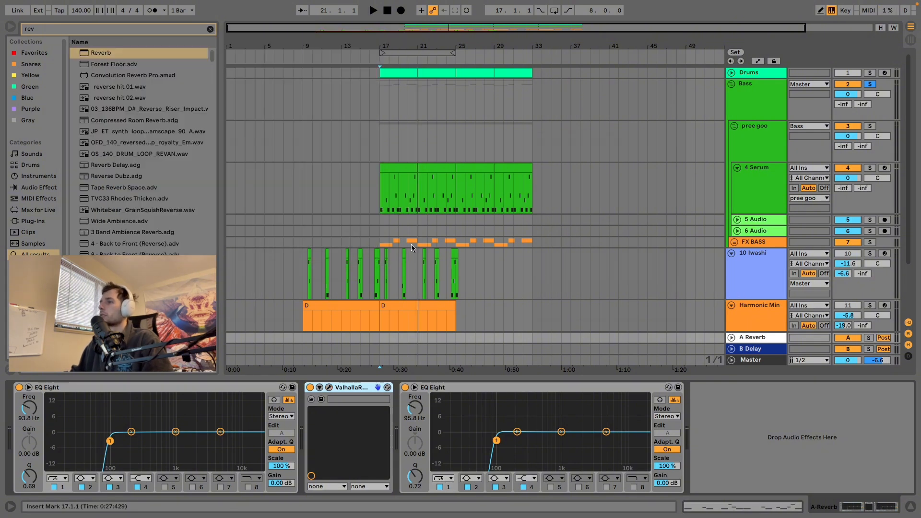
# Step: Set the Harmonic Min track's send to A Reverb to -inf and audition the track soloed from bar 9
pyautogui.scroll(-2, 412, 244)
pyautogui.click(734, 278)
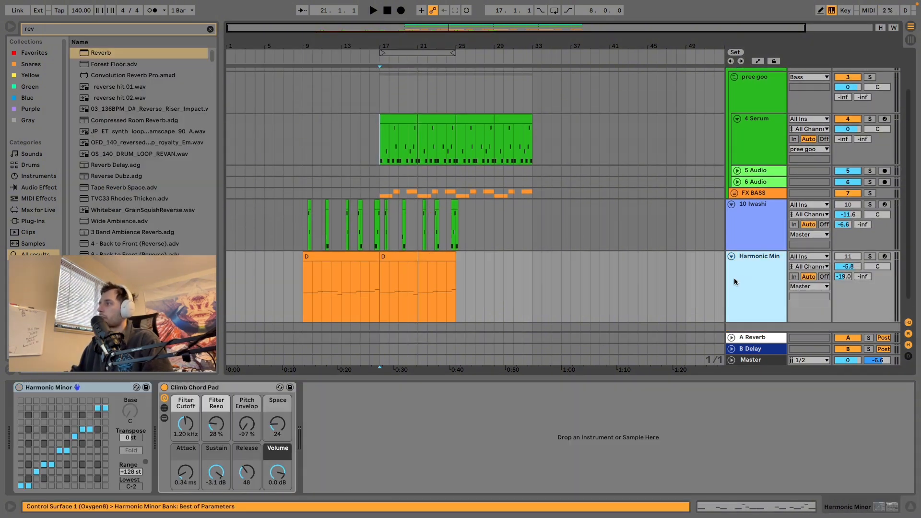
pyautogui.moveTo(845, 277); pyautogui.dragTo(844, 282)
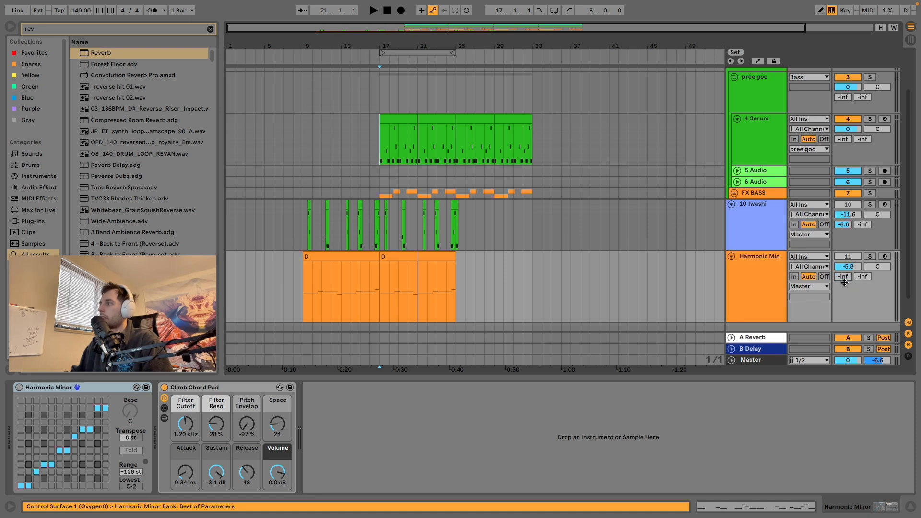
pyautogui.click(304, 284)
pyautogui.click(870, 257)
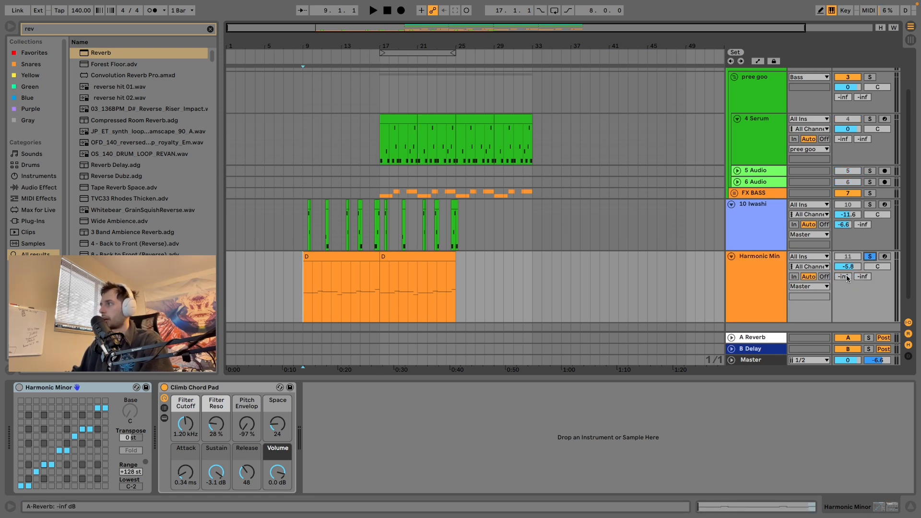
pyautogui.press('space')
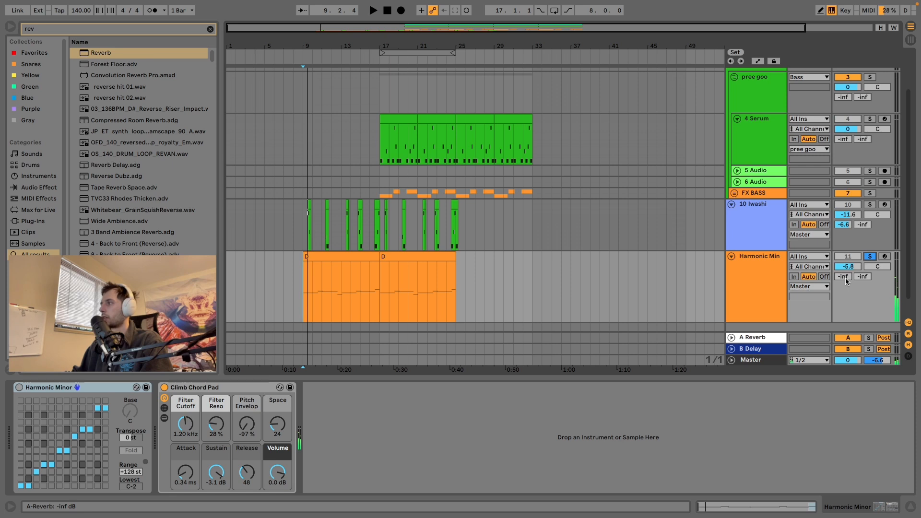
# Step: Raise the Harmonic Min track's send to A Reverb to -13.7 dB and replay the soloed melody from bar 9
pyautogui.moveTo(845, 281); pyautogui.dragTo(845, 274)
pyautogui.press('space')
pyautogui.press('space')
pyautogui.press('space')
pyautogui.press('space')
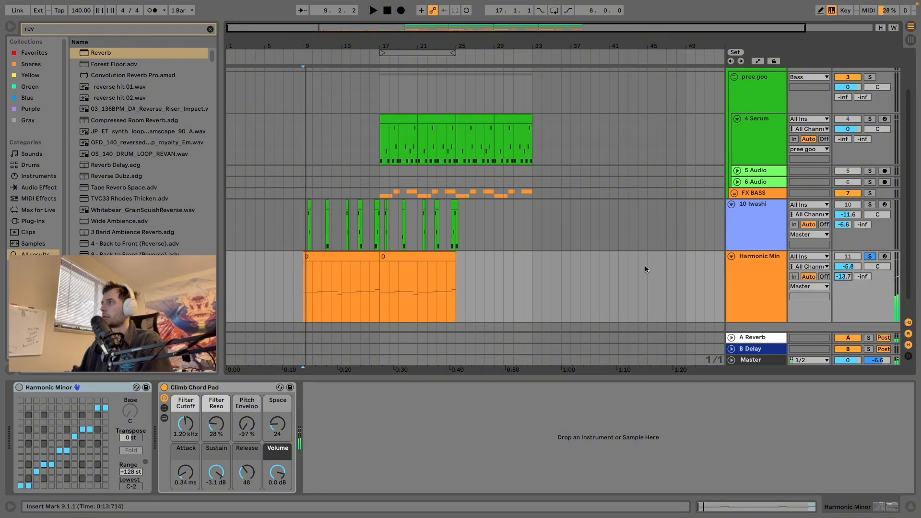
# Step: Audition the soloed Bass group from bar 17 with its send to A Reverb raised to 0 dB
pyautogui.scroll(2, 645, 267)
pyautogui.click(752, 179)
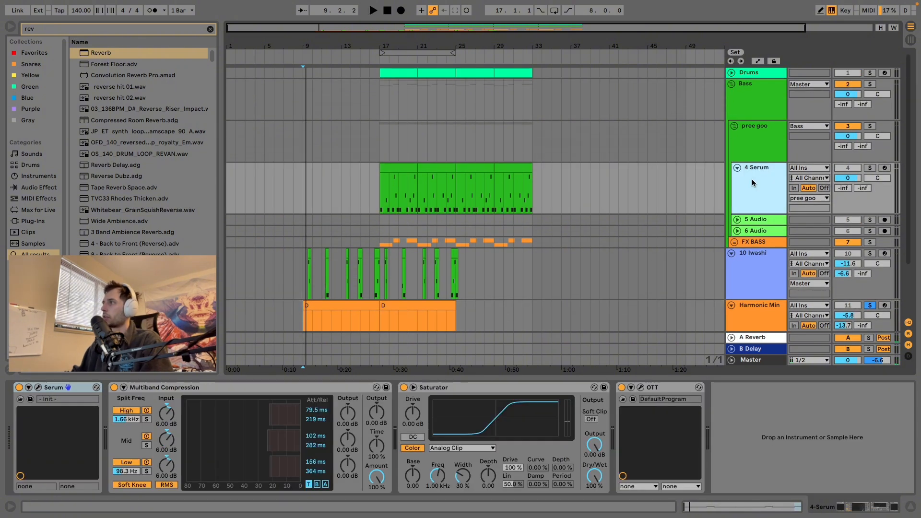
pyautogui.click(379, 194)
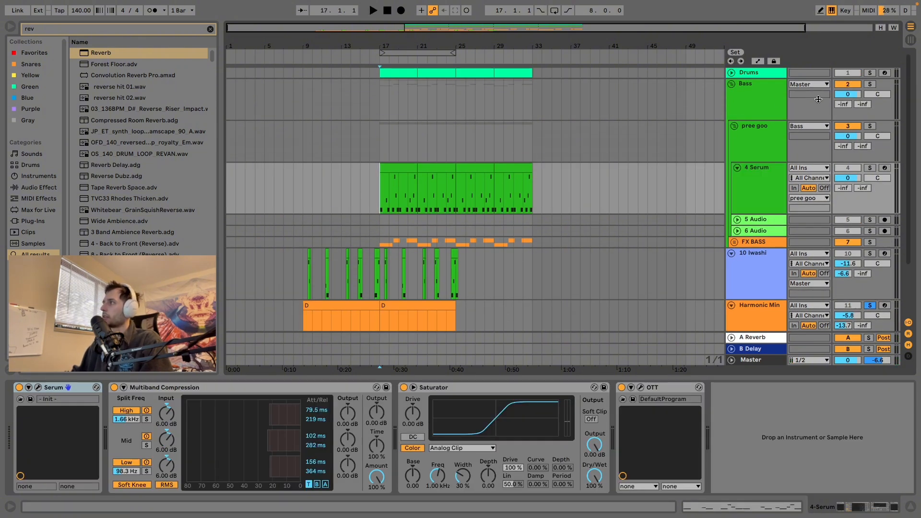
pyautogui.click(869, 84)
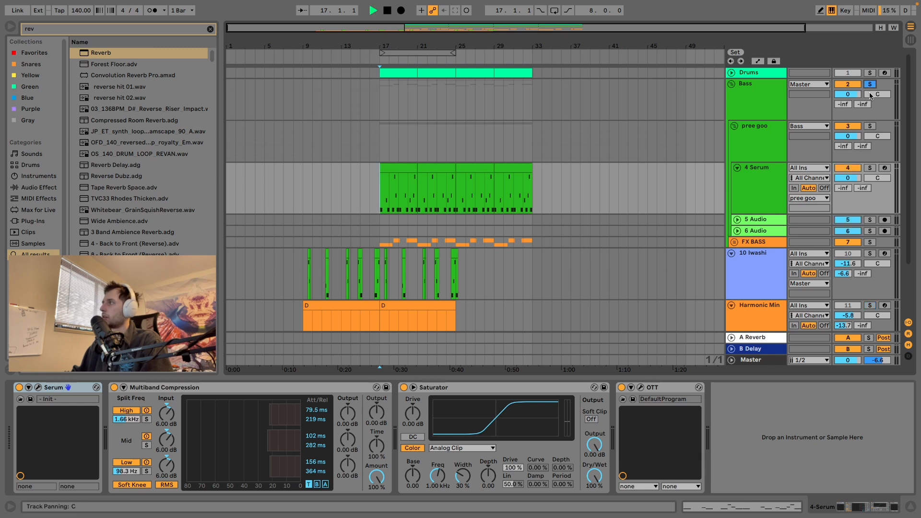
pyautogui.press('space')
pyautogui.press('space')
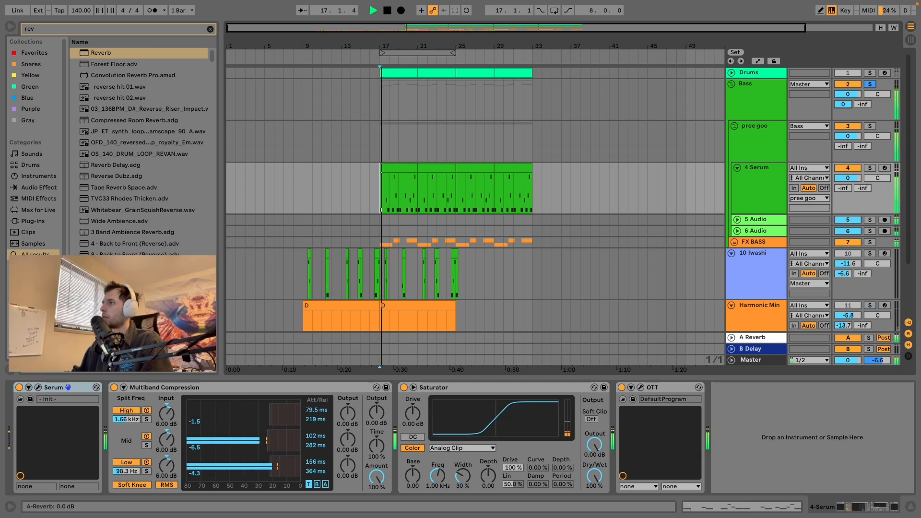
# Step: Lower the Bass group's send to A Reverb to -12.5 dB and listen to the result
pyautogui.press('space')
pyautogui.moveTo(842, 105); pyautogui.dragTo(842, 116)
pyautogui.press('space')
pyautogui.press('space')
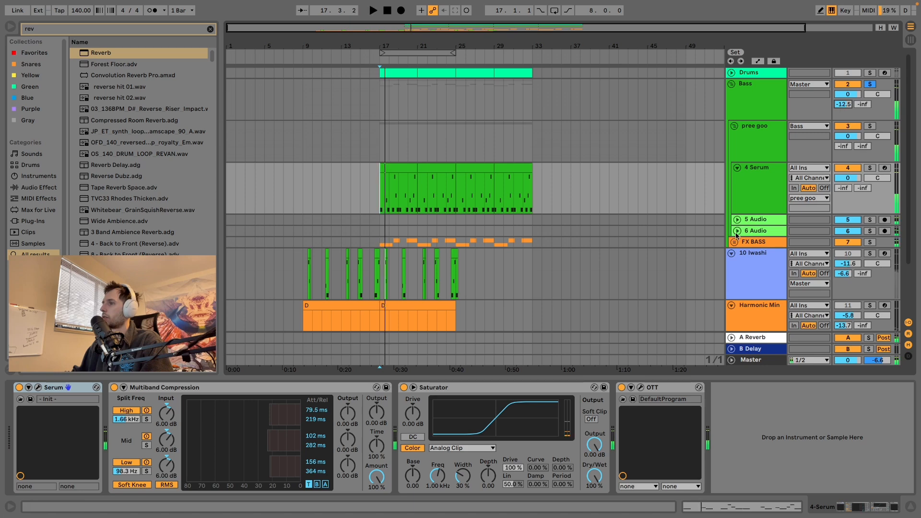
# Step: Raise the Harmonic Min track's send to A Reverb to -2.8 dB and audition it soloed together with the Bass group
pyautogui.scroll(-3, 838, 260)
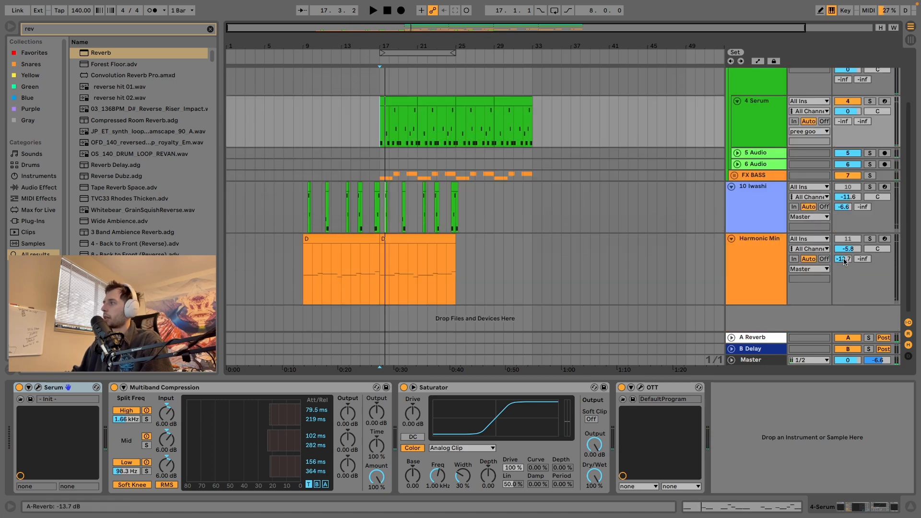
pyautogui.click(870, 239)
pyautogui.press('space')
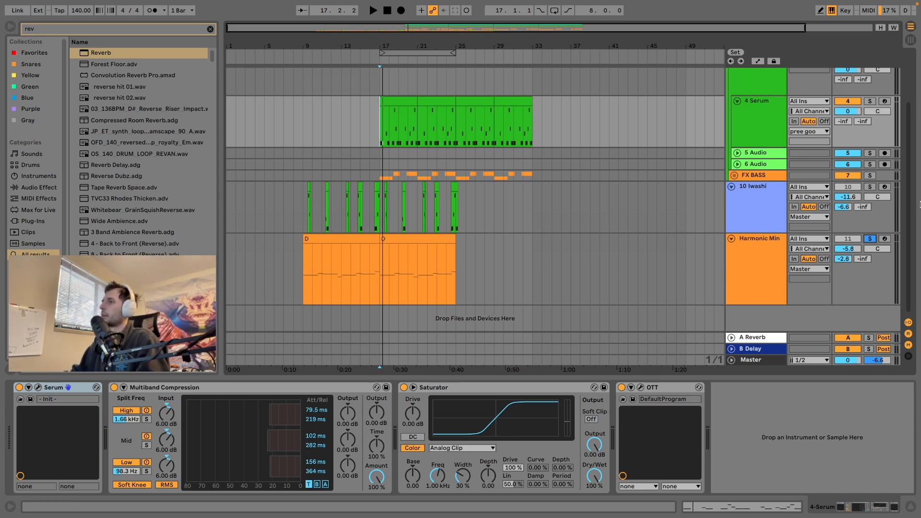
# Step: Fold the Bass group and unfold the Drums track in the arrangement
pyautogui.scroll(3, 469, 150)
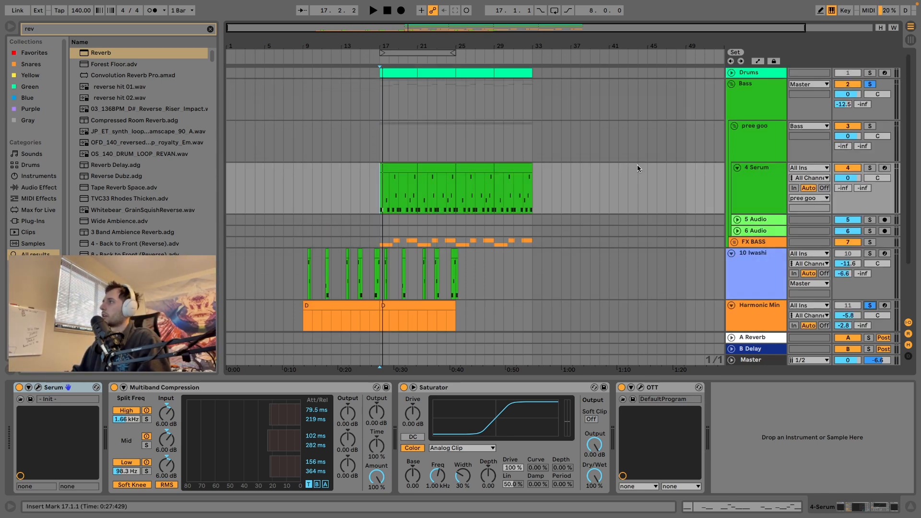
pyautogui.click(731, 84)
pyautogui.click(731, 72)
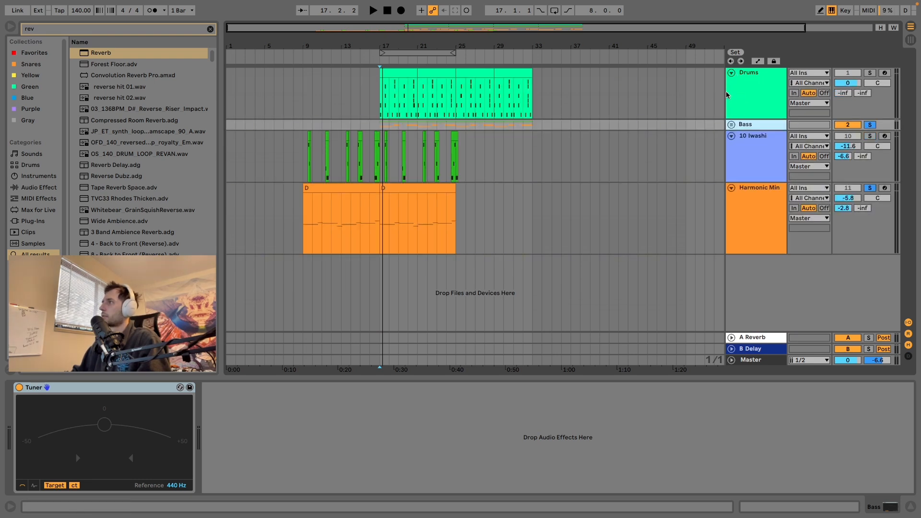
# Step: Display the chain list of the Drums track's Wii Drums rack and hide the rack's individual devices
pyautogui.click(742, 86)
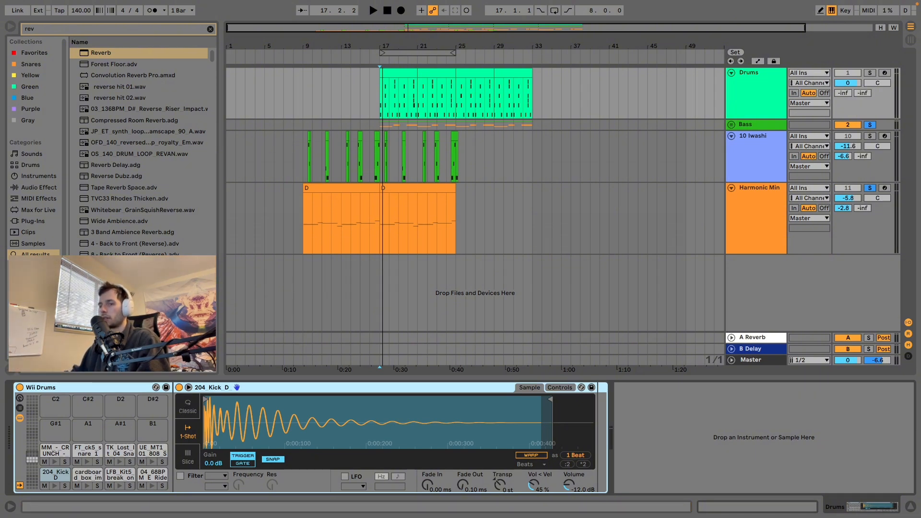
pyautogui.click(20, 408)
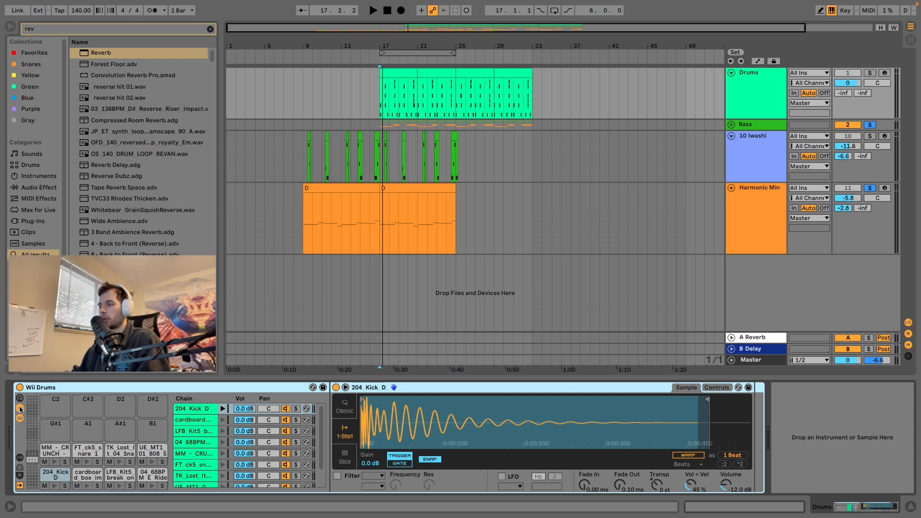
pyautogui.click(20, 418)
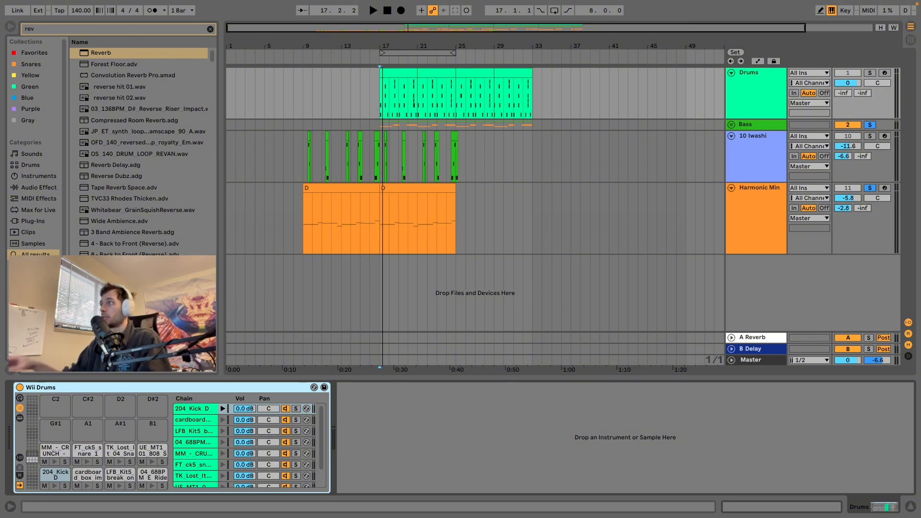
# Step: Duplicate the Drums track, solo the copy and play it briefly
pyautogui.click(739, 101)
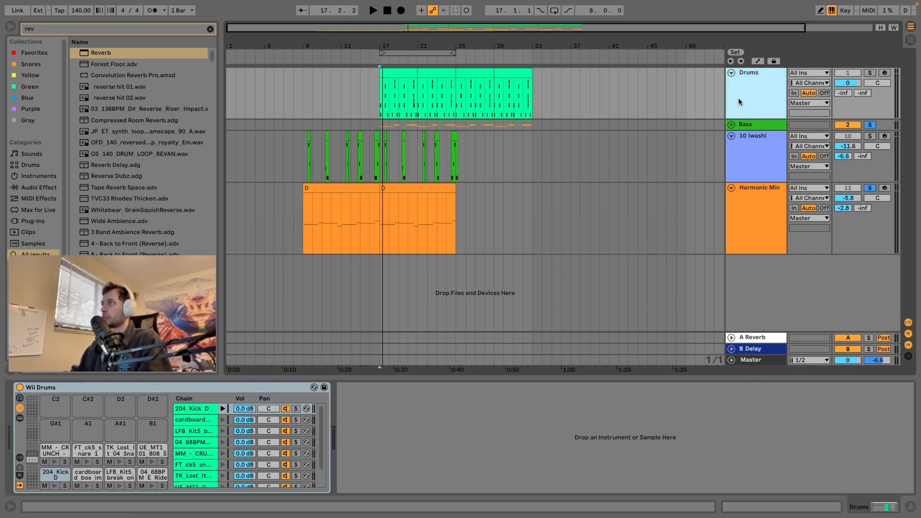
pyautogui.hotkey('ctrl', 'd')
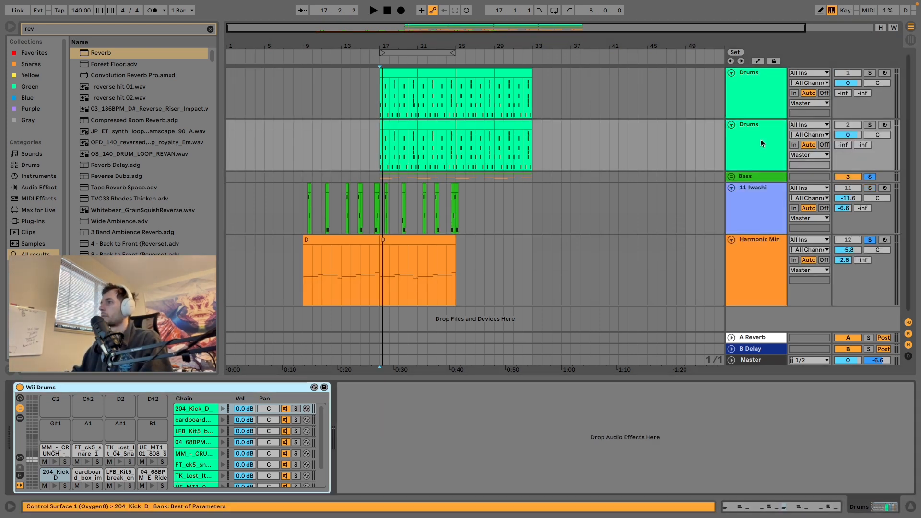
pyautogui.click(870, 125)
pyautogui.press('space')
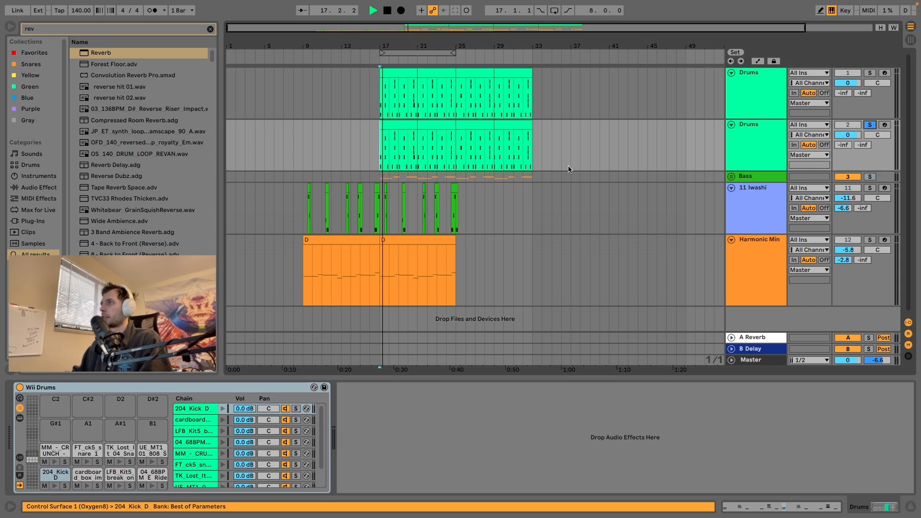
pyautogui.press('space')
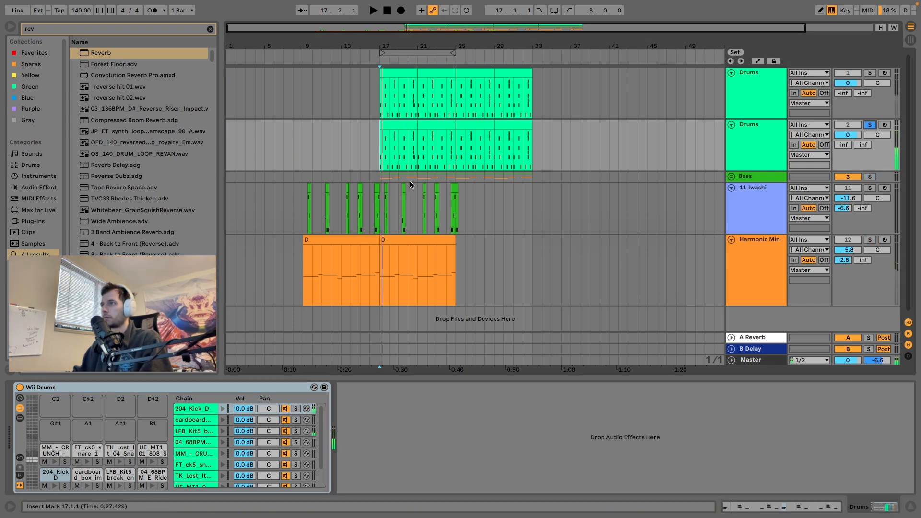
# Step: Delete all notes except the 204 Kick D hits from the first clip of the duplicated Drums track
pyautogui.doubleClick(397, 125)
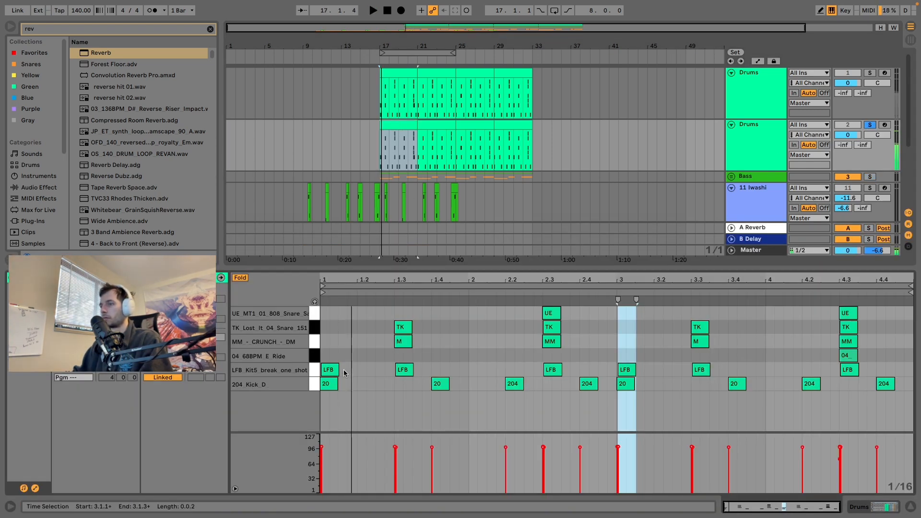
pyautogui.moveTo(321, 309); pyautogui.dragTo(896, 372)
pyautogui.press('Delete')
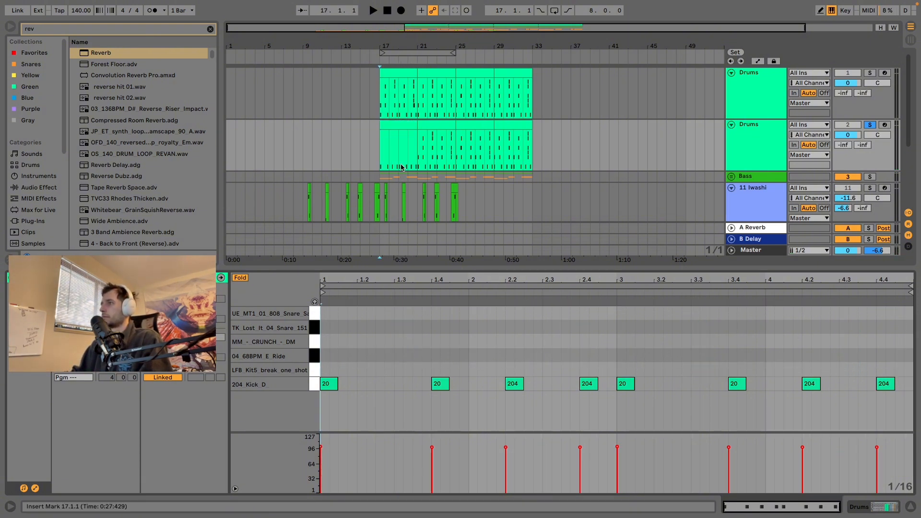
# Step: Duplicate the kick-only clip three times to replace the remaining clips up to bar 33
pyautogui.click(401, 123)
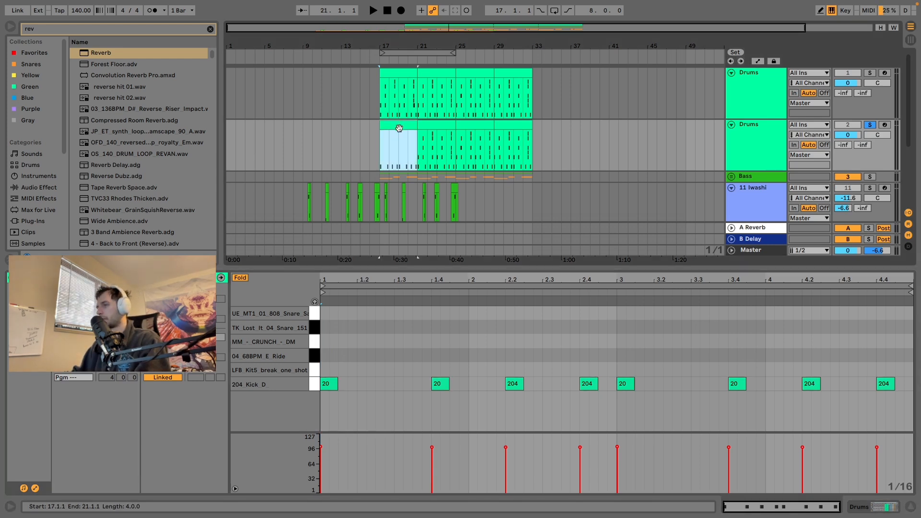
pyautogui.hotkey('ctrl', 'd')
pyautogui.hotkey('ctrl', 'd')
pyautogui.hotkey('ctrl', 'd')
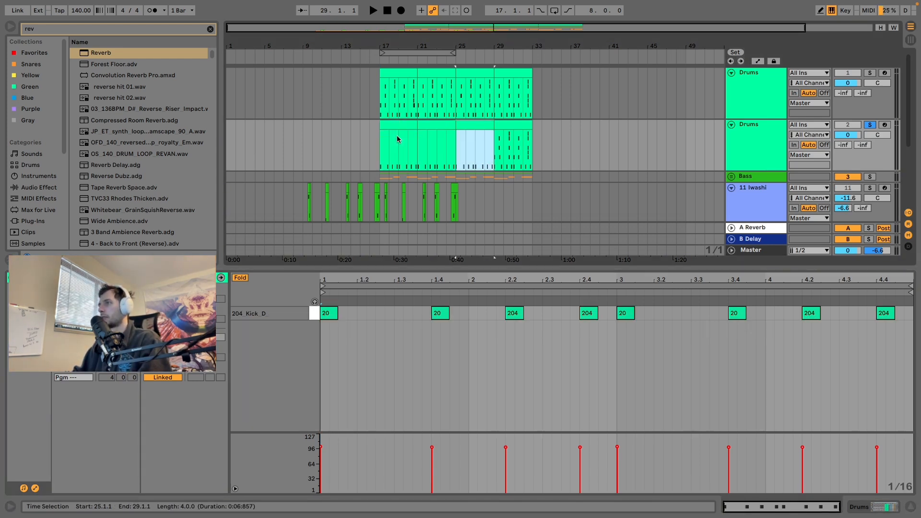
# Step: Delete all 204 Kick D notes from the first clip of the original Drums track
pyautogui.click(397, 73)
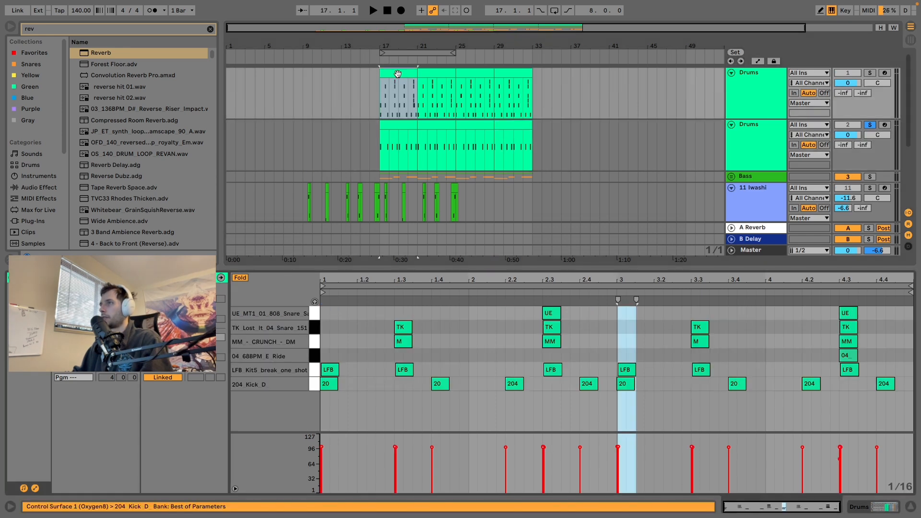
pyautogui.moveTo(905, 380); pyautogui.dragTo(313, 395)
pyautogui.press('Delete')
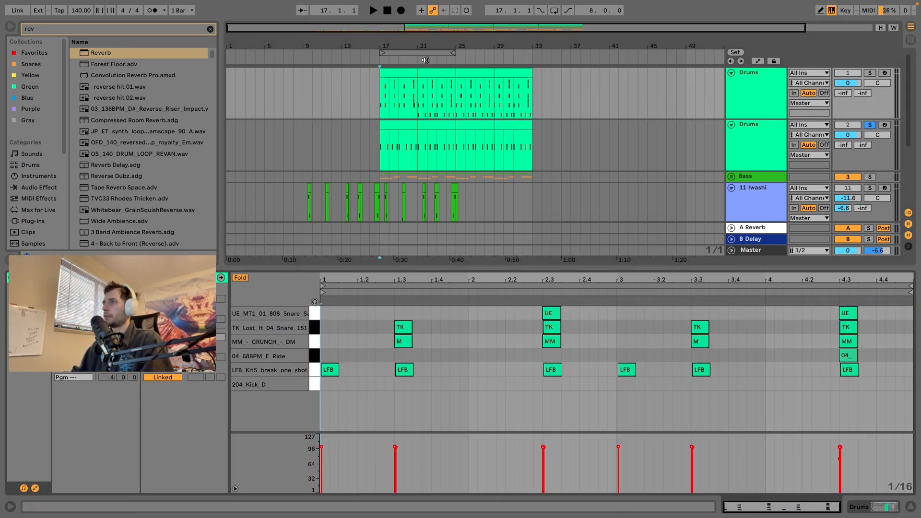
# Step: Duplicate the kickless clip three times over the remaining clips of the original Drums track up to bar 33
pyautogui.click(399, 73)
pyautogui.press('Right')
pyautogui.press('Right')
pyautogui.press('Right')
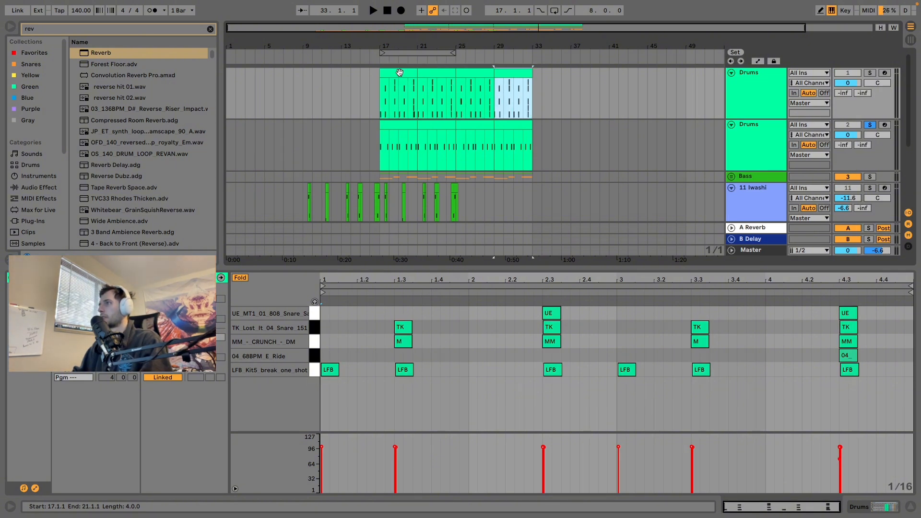
pyautogui.click(372, 89)
# Step: Rename the kick-only track "kick" and the original Drums track "drum other"
pyautogui.click(773, 87)
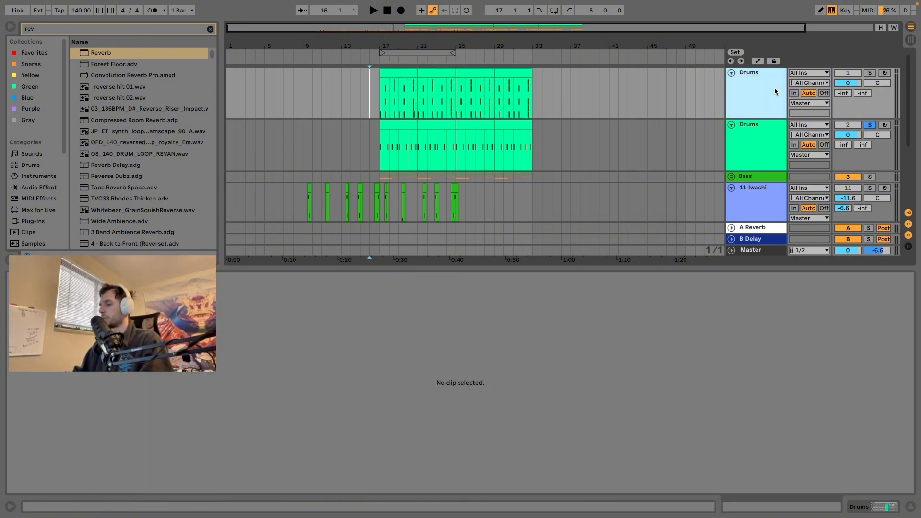
pyautogui.click(765, 131)
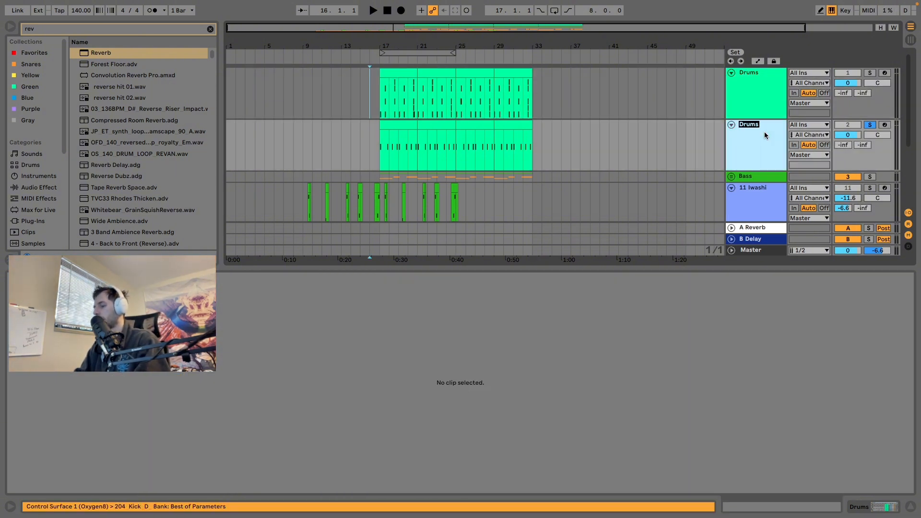
pyautogui.write('kick')
pyautogui.press('Return')
pyautogui.click(752, 93)
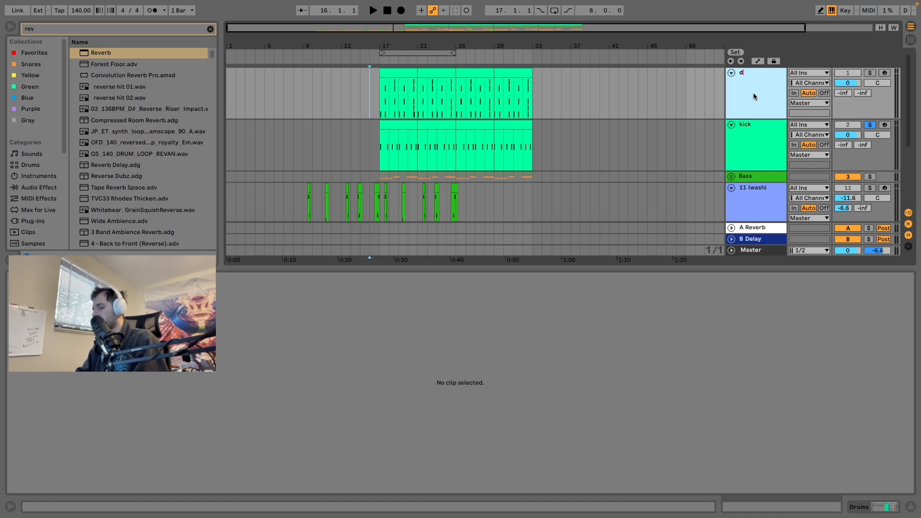
pyautogui.write('drum other')
pyautogui.press('Return')
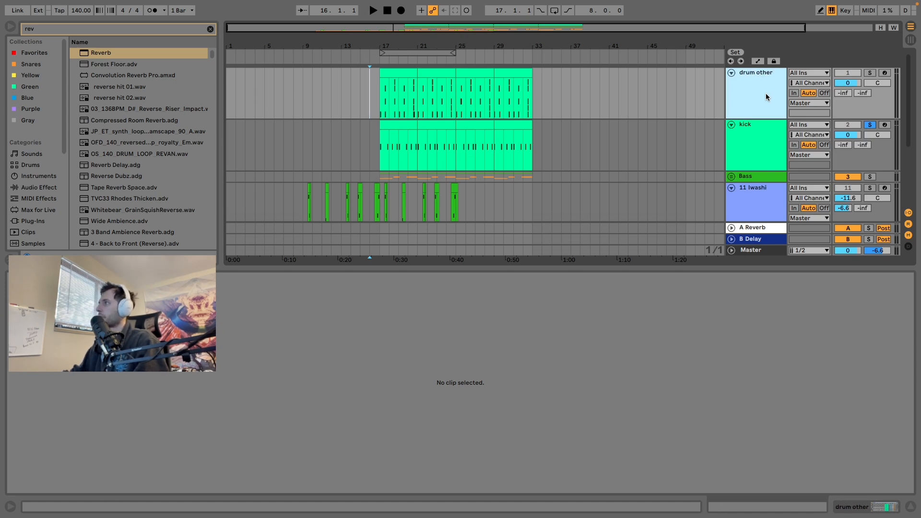
# Step: Solo the drum other track, raise its send to A Reverb to -17.2 dB and play it from bar 17
pyautogui.click(871, 73)
pyautogui.moveTo(842, 93); pyautogui.dragTo(843, 83)
pyautogui.press('space')
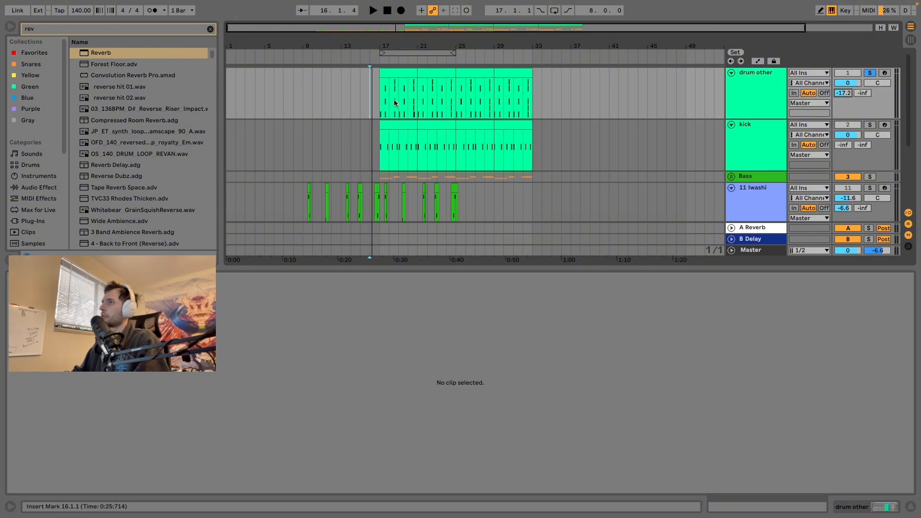
pyautogui.click(381, 101)
pyautogui.press('space')
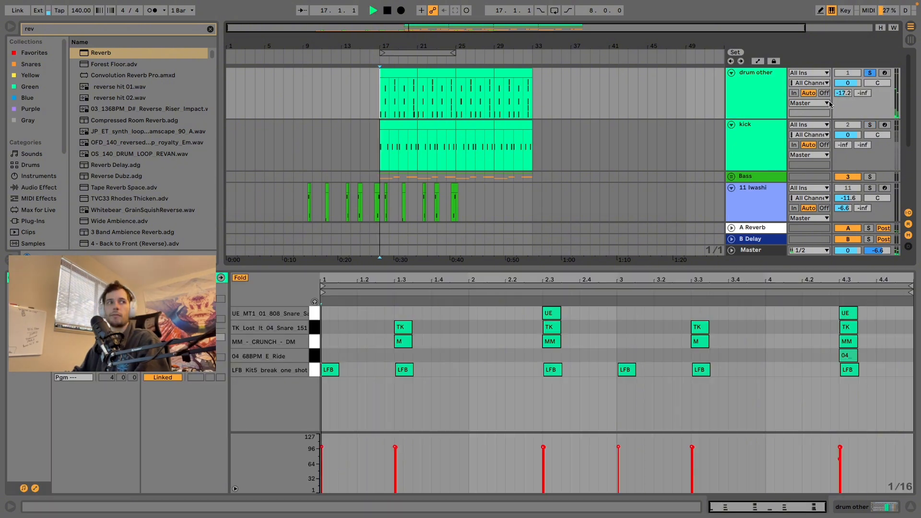
# Step: Lower the drum other track's send to A Reverb to -35.0 dB and finally -47.0 dB, auditioning each level
pyautogui.moveTo(843, 94); pyautogui.dragTo(842, 106)
pyautogui.press('space')
pyautogui.press('space')
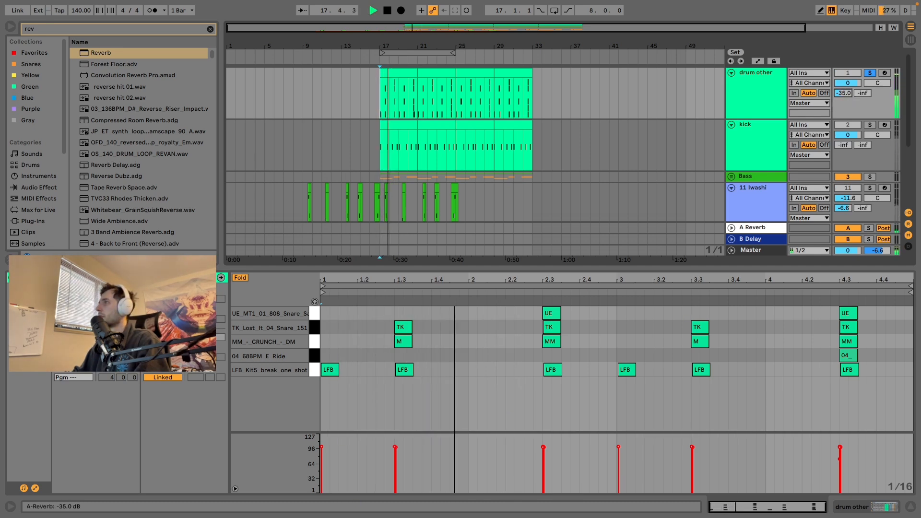
pyautogui.press('space')
pyautogui.moveTo(842, 110); pyautogui.dragTo(842, 111)
pyautogui.press('space')
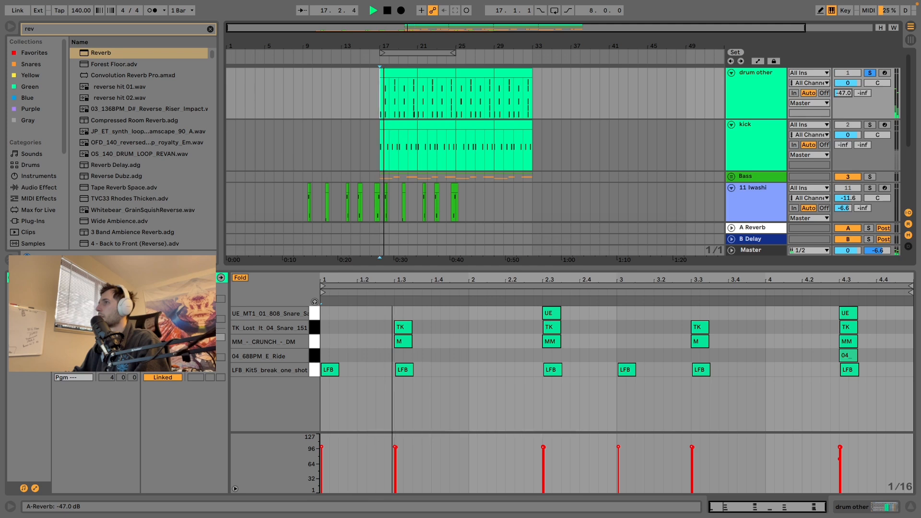
pyautogui.press('space')
# Step: Unsolo the drum other track and play the full mix while lowering Harmonic Min's send to A Reverb to -14.0 dB
pyautogui.click(870, 72)
pyautogui.press('space')
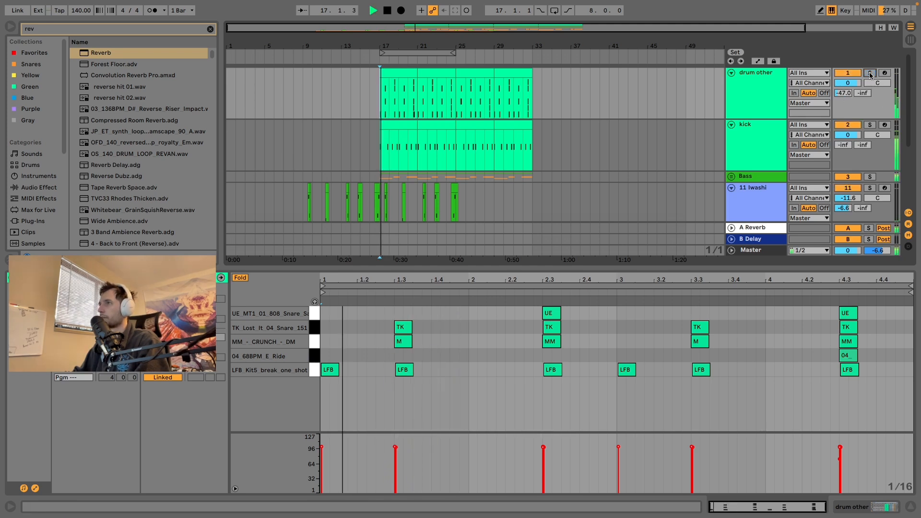
pyautogui.scroll(-3, 643, 181)
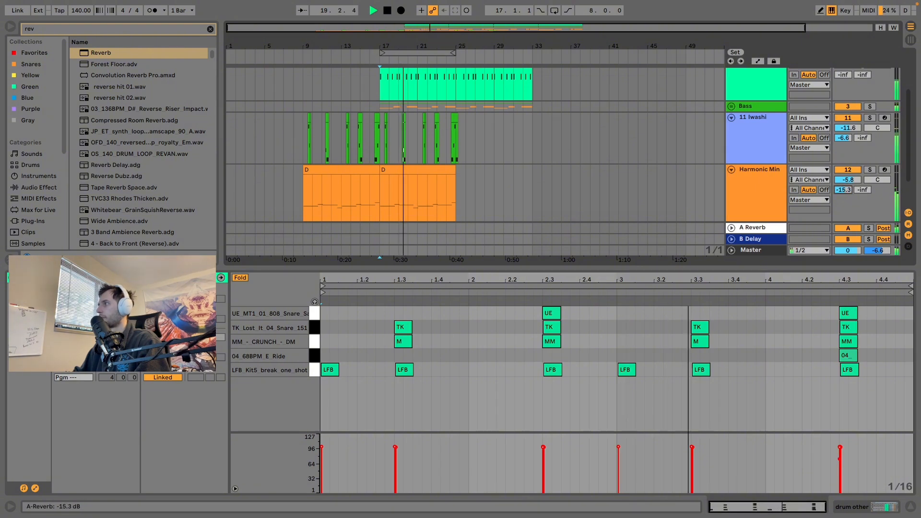
pyautogui.scroll(3, 793, 158)
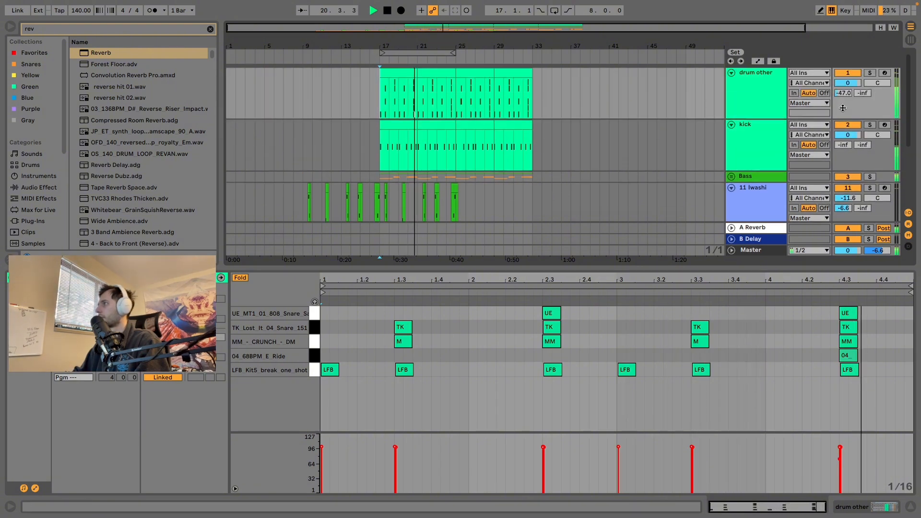
pyautogui.scroll(-2, 798, 144)
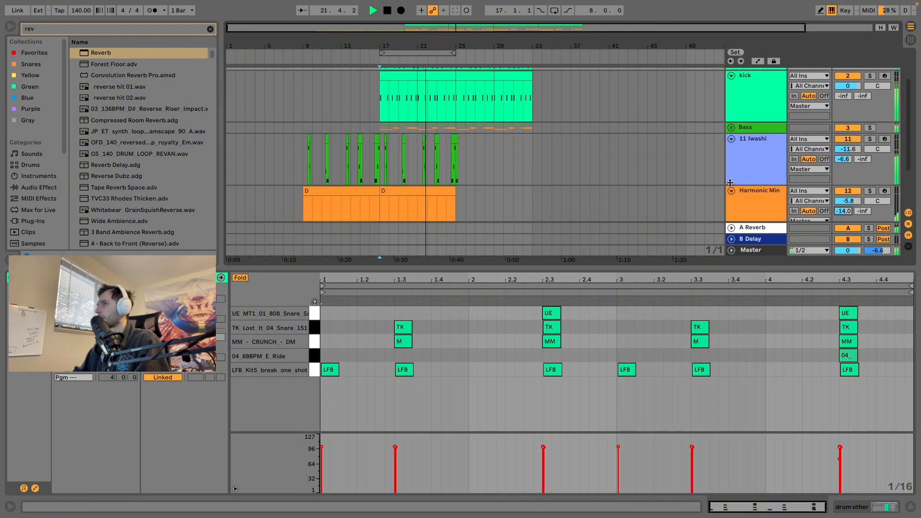
# Step: Unfold the Bass group and lower its send to A Reverb to -27.0 dB during playback
pyautogui.click(731, 128)
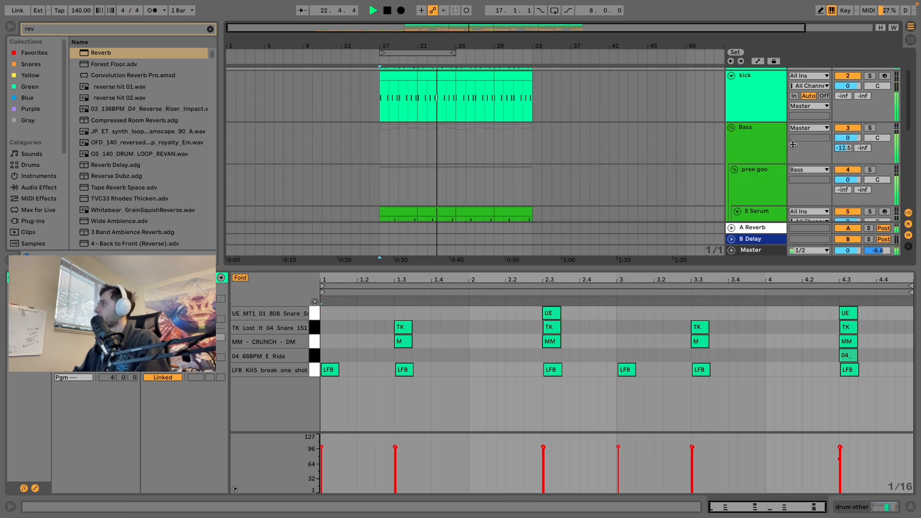
pyautogui.scroll(-1, 852, 133)
pyautogui.moveTo(852, 133); pyautogui.dragTo(847, 181)
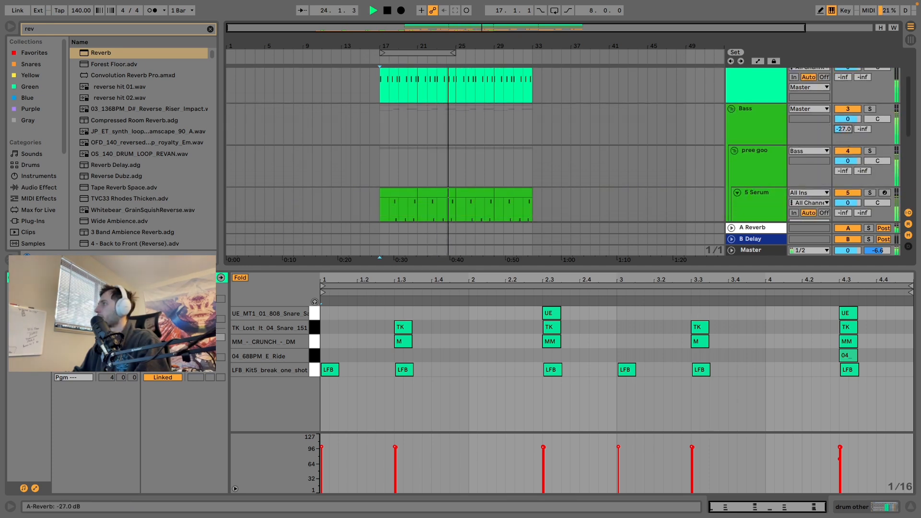
# Step: Stop playback, solo the 11 Iwashi track and play it from bar 22
pyautogui.scroll(-4, 846, 180)
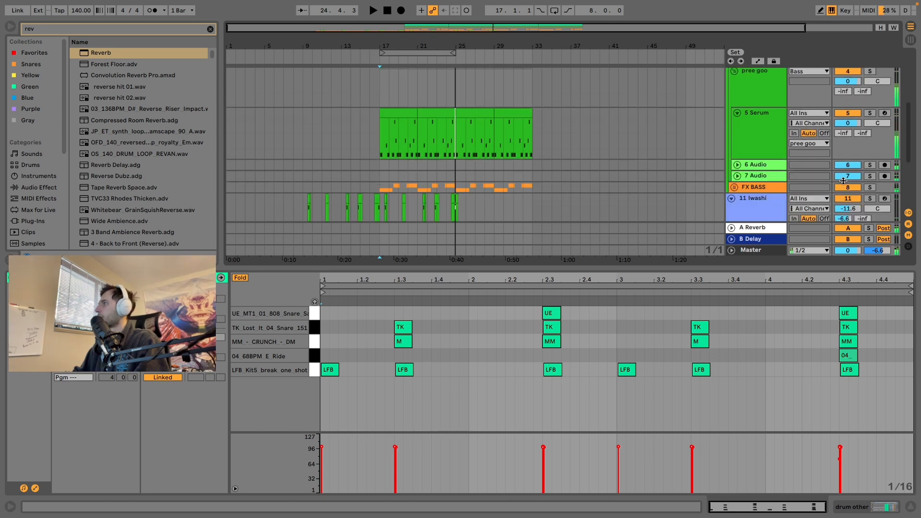
pyautogui.scroll(-2, 427, 194)
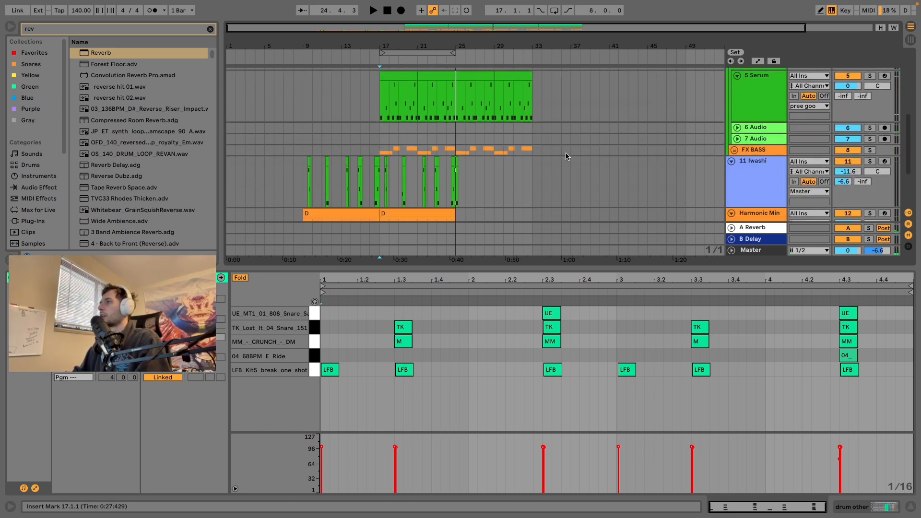
pyautogui.scroll(-4, 554, 186)
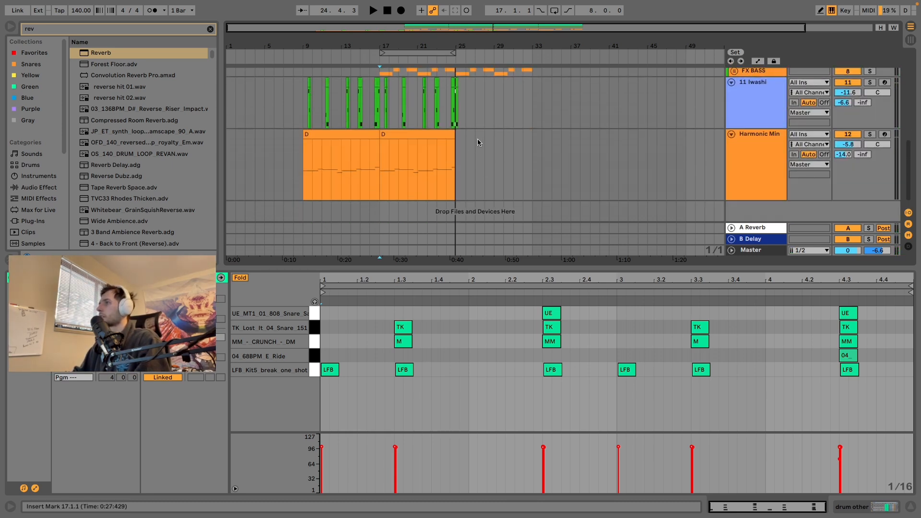
pyautogui.click(794, 103)
pyautogui.click(869, 83)
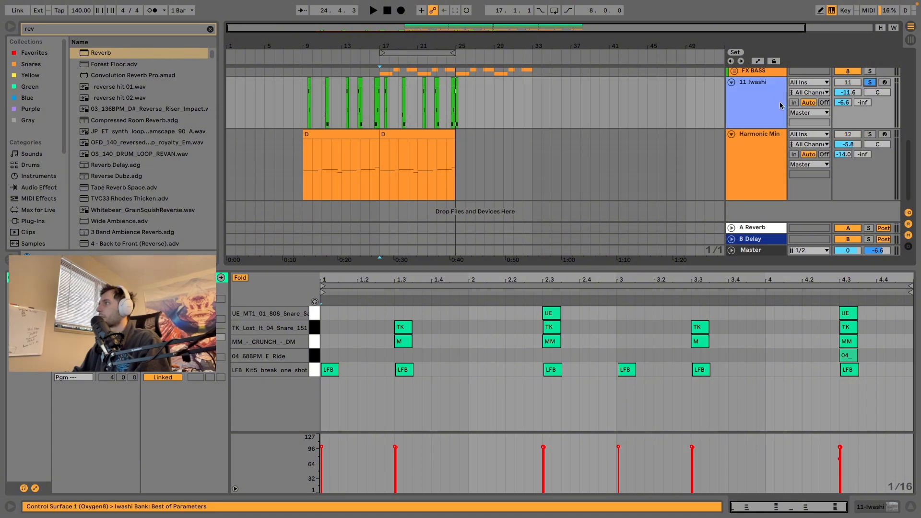
pyautogui.click(424, 105)
pyautogui.press('space')
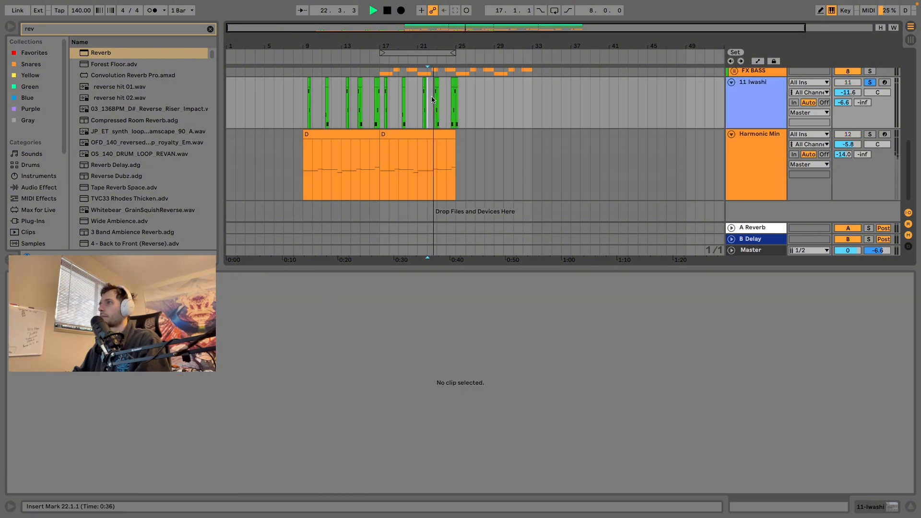
# Step: Raise the 11 Iwashi track's send to A Reverb to -5.3 dB and audition its last clip with the device view shown
pyautogui.click(456, 83)
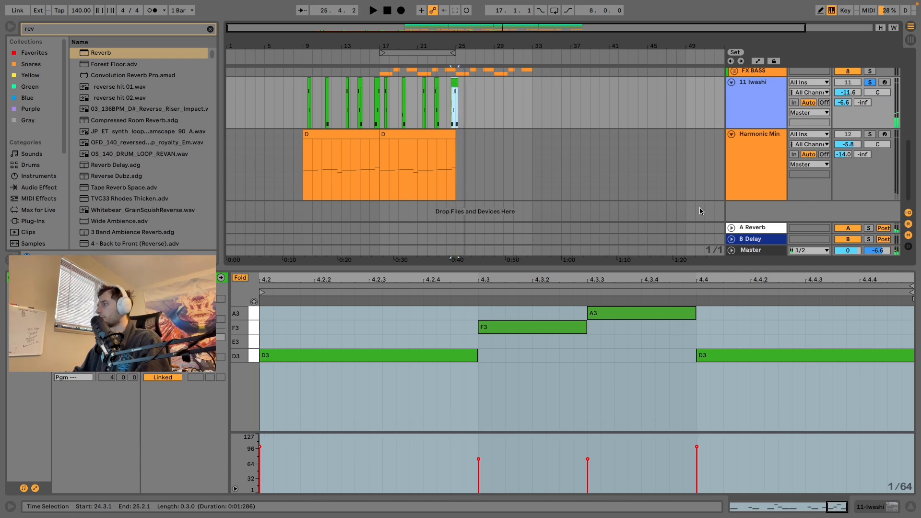
pyautogui.hotkey('shift', 'Tab')
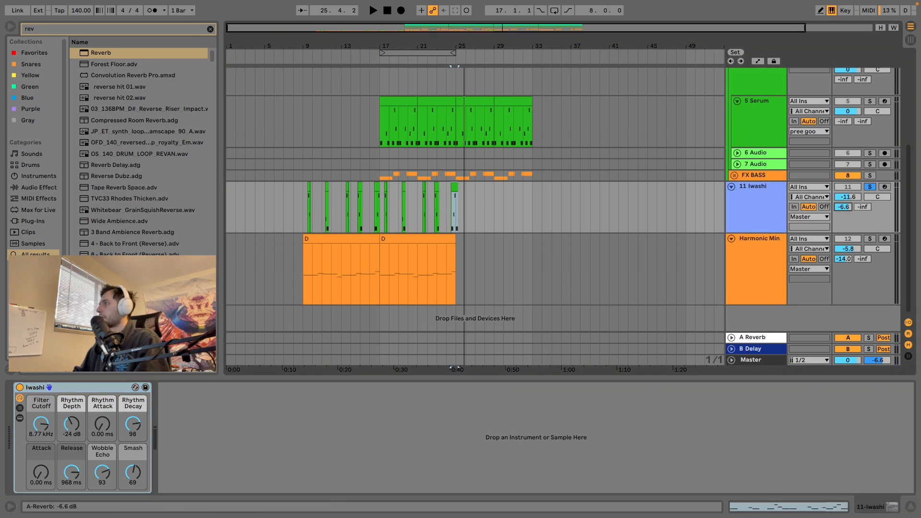
pyautogui.press('Delete')
pyautogui.press('space')
pyautogui.press('space')
pyautogui.moveTo(843, 207); pyautogui.dragTo(843, 187)
pyautogui.press('space')
pyautogui.press('space')
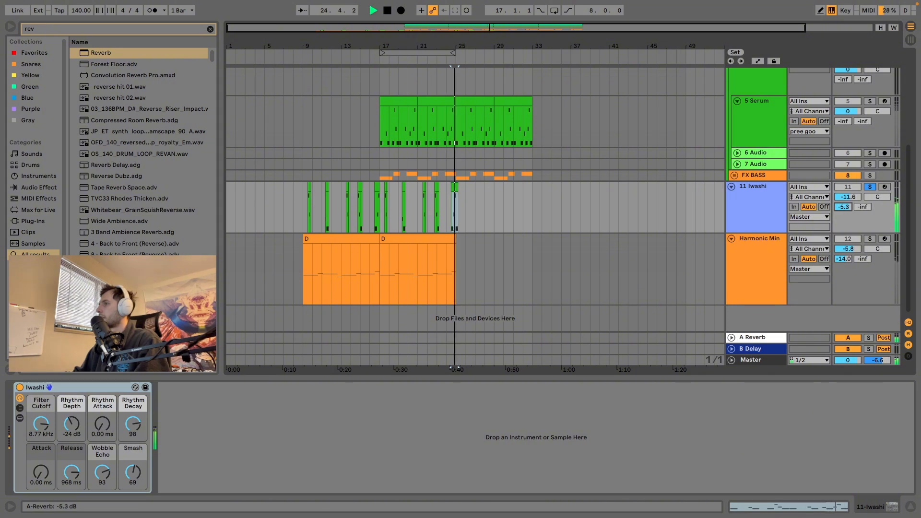
pyautogui.press('space')
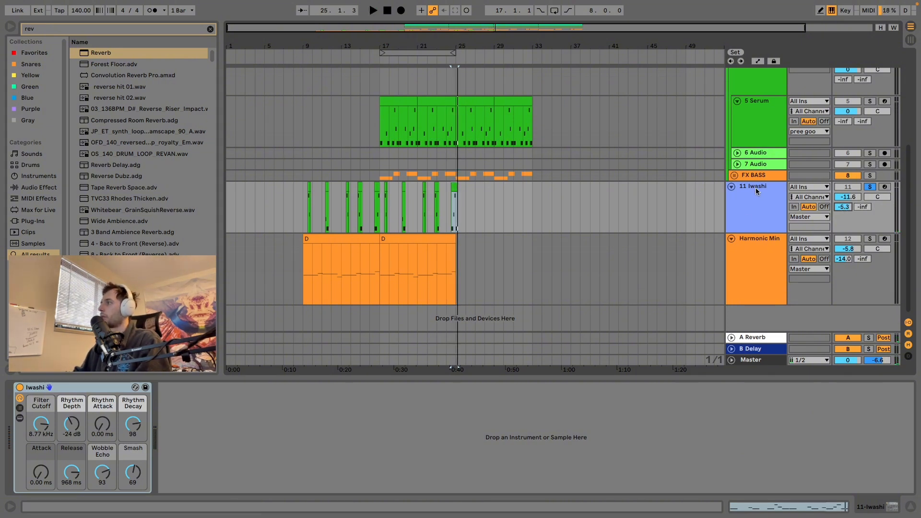
# Step: Switch the Delay on the B Delay return to tempo sync and play the 11 Iwashi track from its first clip
pyautogui.click(763, 354)
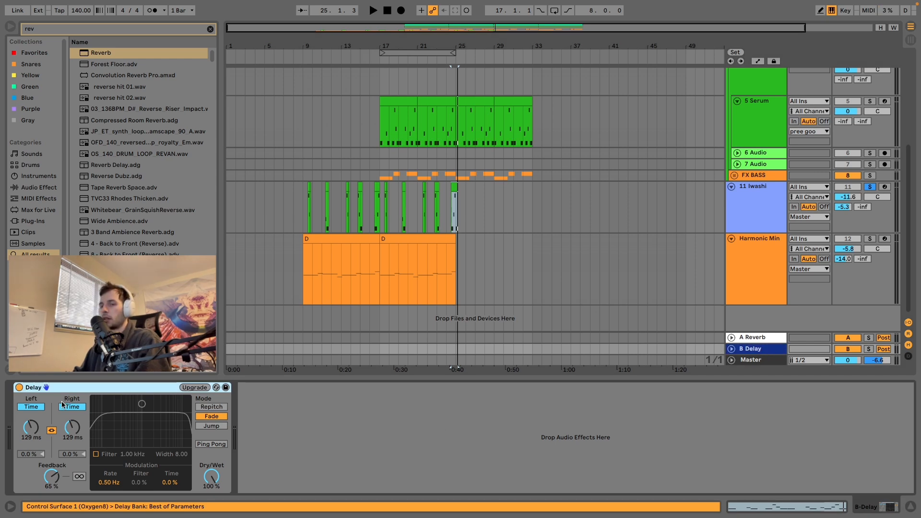
pyautogui.click(38, 408)
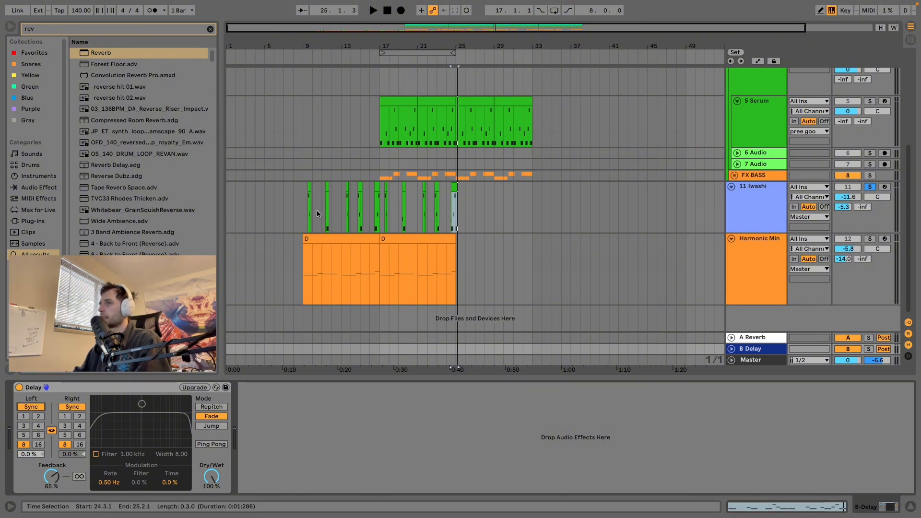
pyautogui.click(309, 197)
pyautogui.press('space')
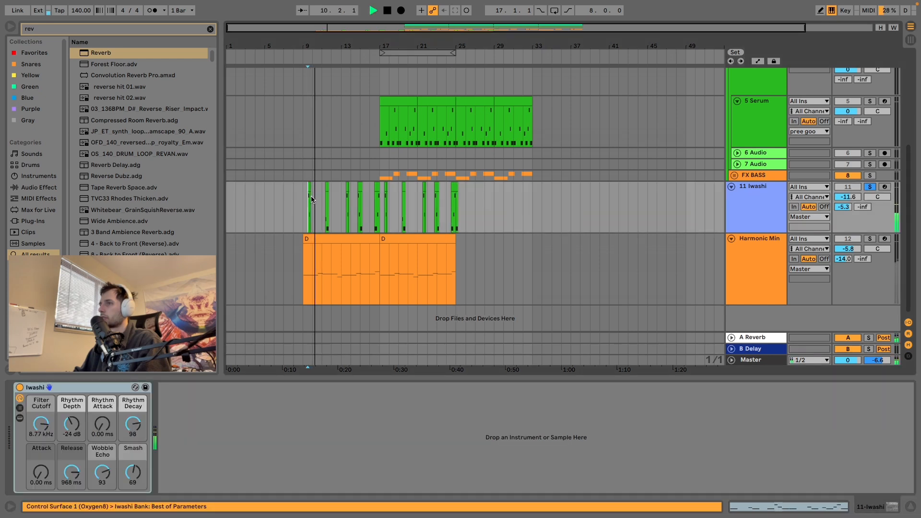
# Step: Compare the 11 Iwashi track's send to B Delay at -22.0 dB and -inf, and set it to -20.6 dB during playback
pyautogui.moveTo(863, 207); pyautogui.dragTo(863, 154)
pyautogui.press('space')
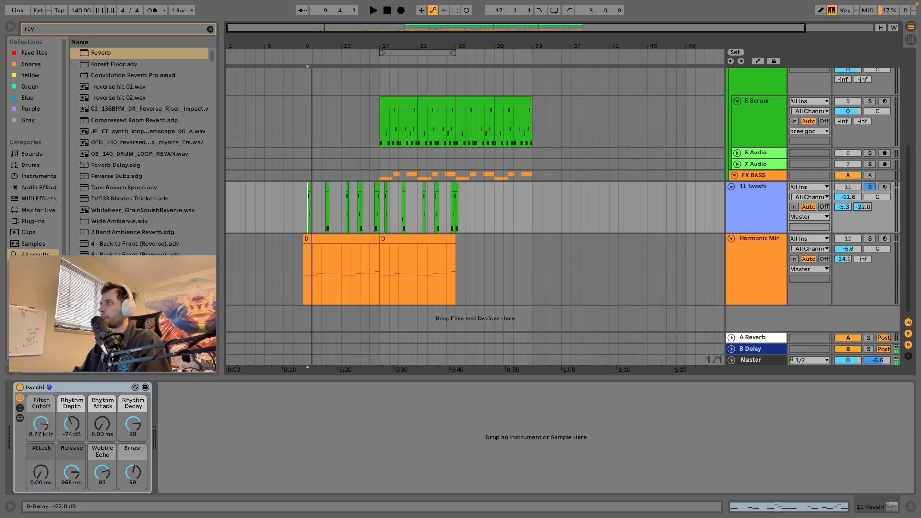
pyautogui.moveTo(863, 207); pyautogui.dragTo(863, 230)
pyautogui.rightClick(864, 207)
pyautogui.click(872, 213)
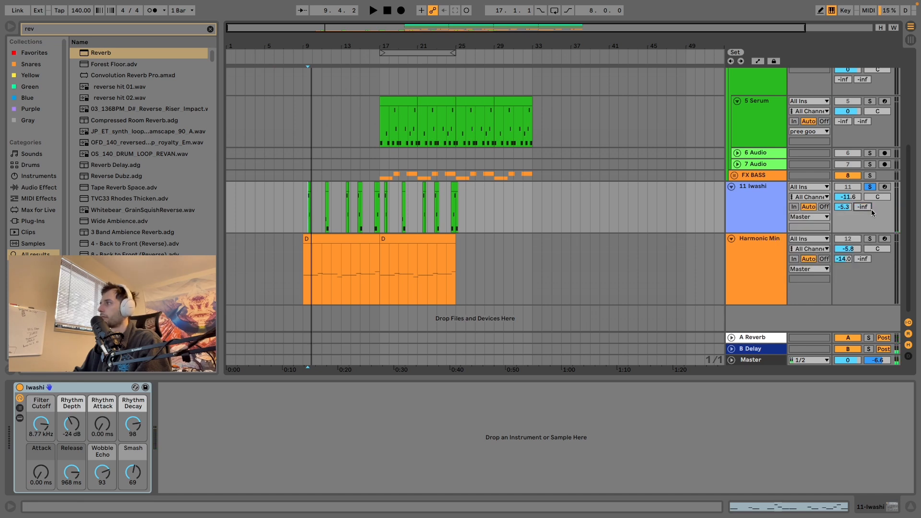
pyautogui.press('space')
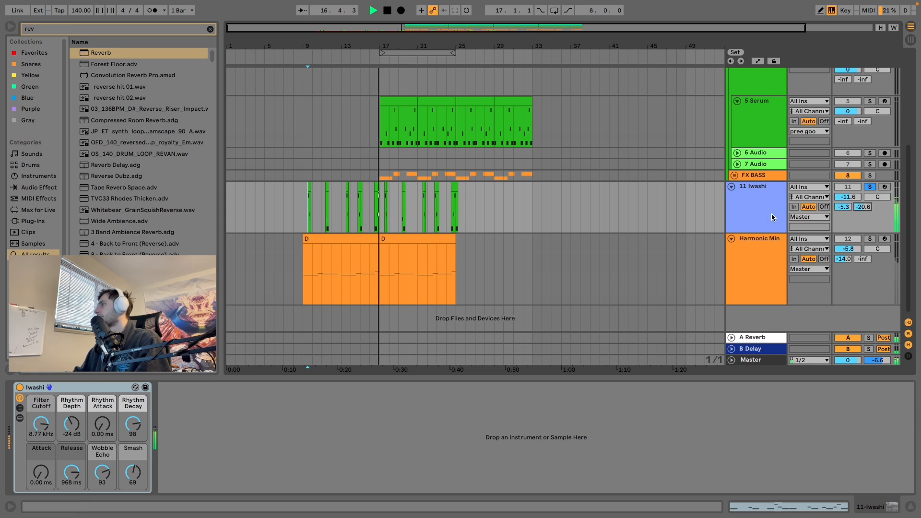
pyautogui.press('space')
# Step: Set the B Delay return's synced delay time to 3 and raise 11 Iwashi's send to B Delay to -12.5 dB during playback
pyautogui.click(771, 354)
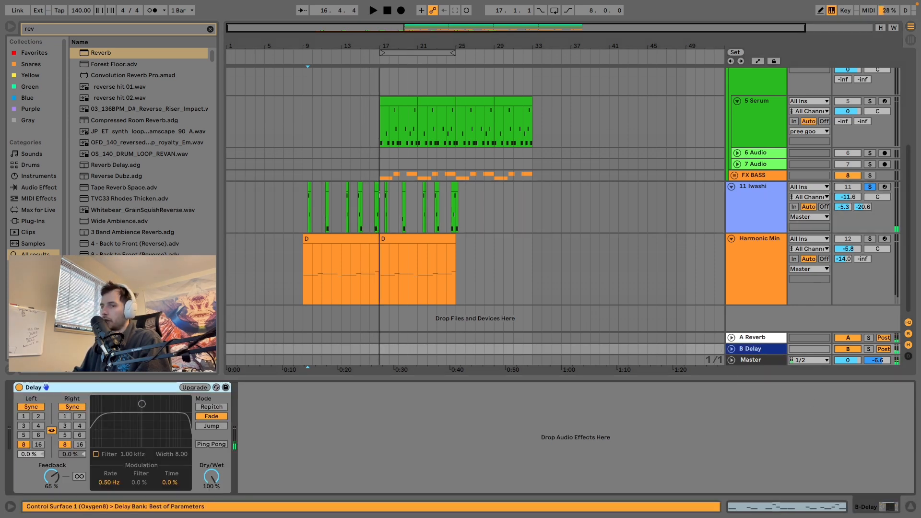
pyautogui.click(24, 426)
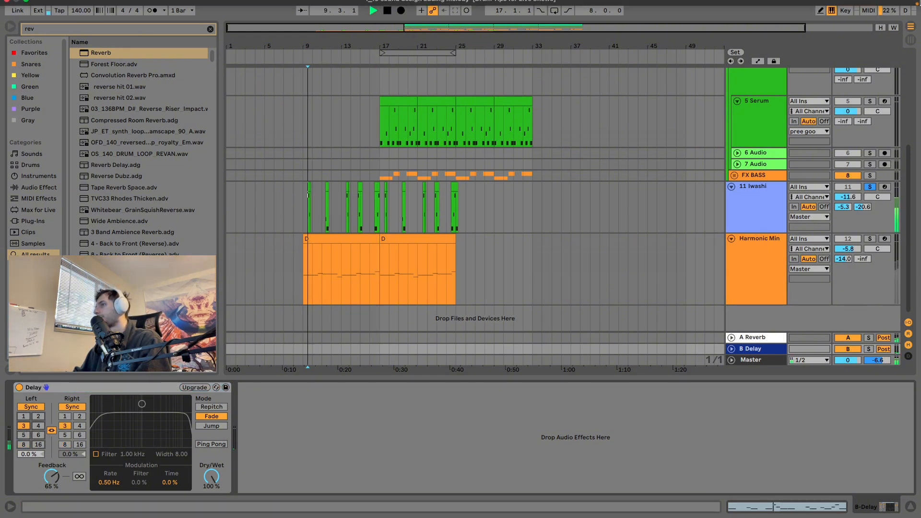
pyautogui.press('space')
pyautogui.moveTo(874, 3)
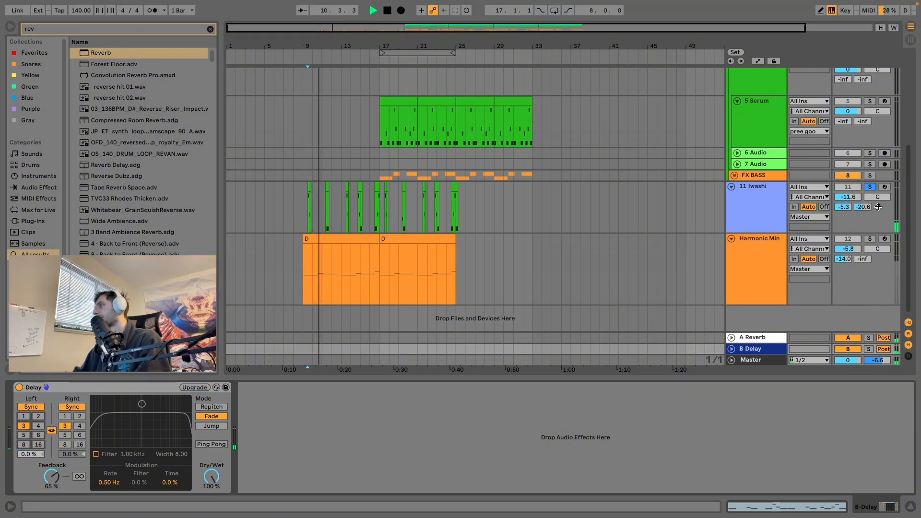
pyautogui.moveTo(862, 208)
pyautogui.mouseDown()
pyautogui.moveTo(862, 195)
pyautogui.moveTo(862, 209)
pyautogui.mouseUp()
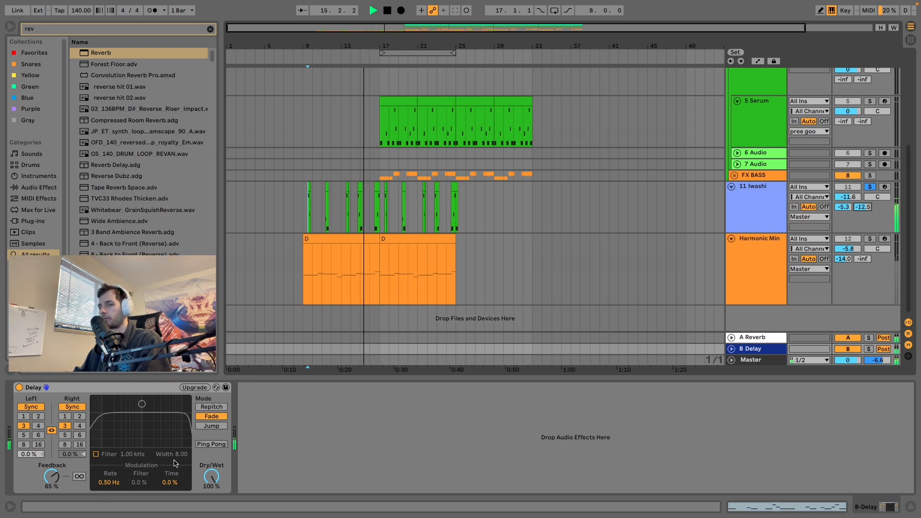
pyautogui.press('space')
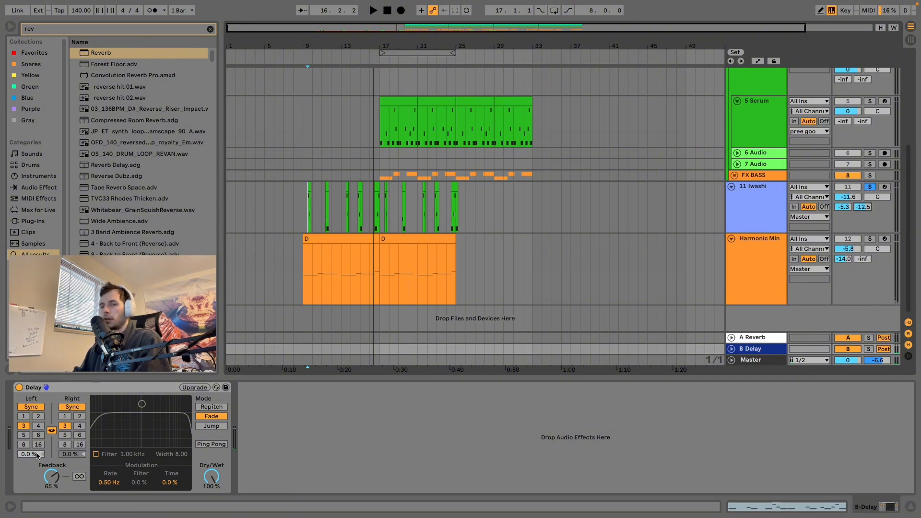
# Step: Set the Delay's synced time to 6 and audition the soloed 11 Iwashi track with it
pyautogui.click(38, 436)
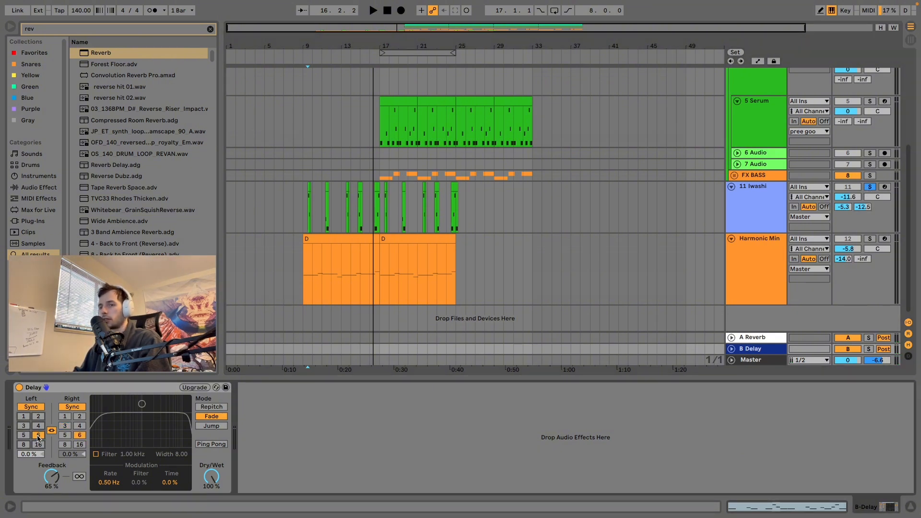
pyautogui.press('space')
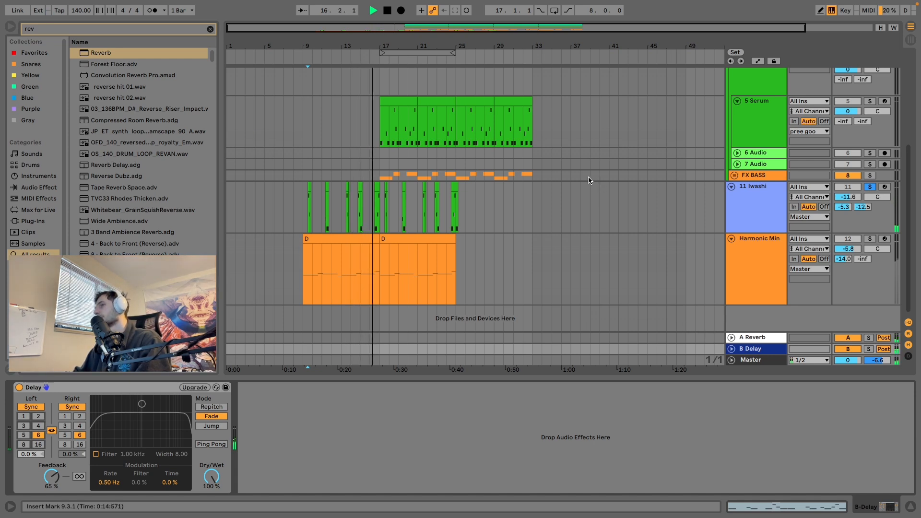
pyautogui.click(379, 131)
pyautogui.press('space')
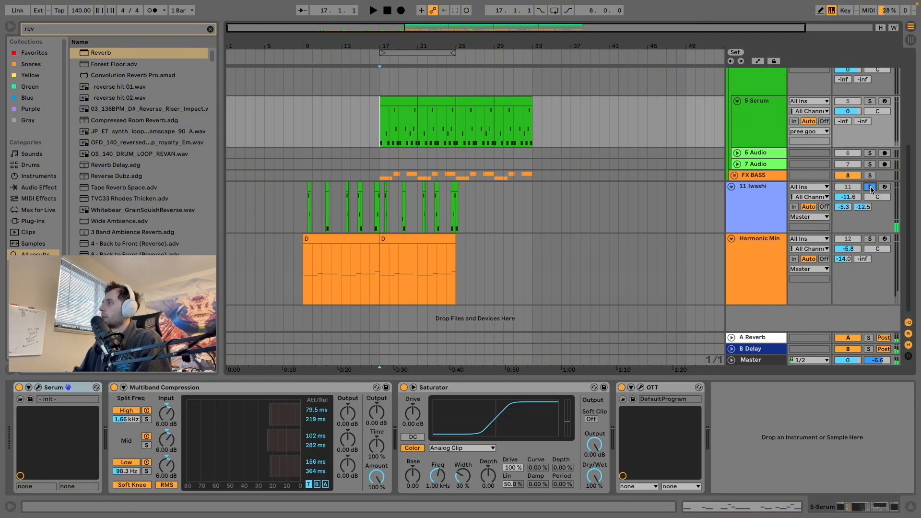
# Step: Unsolo the 11 Iwashi track and play the full mix from bar 10 into the drop
pyautogui.click(310, 138)
pyautogui.press('space')
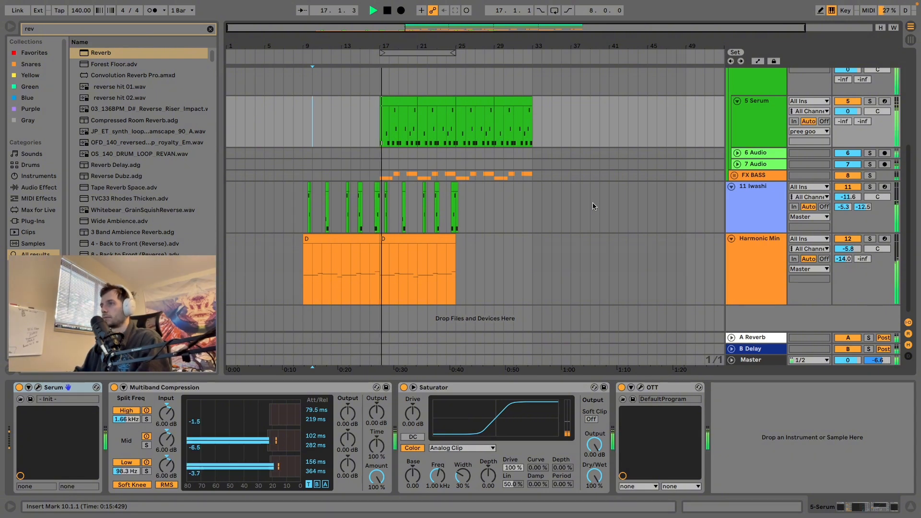
pyautogui.press('space')
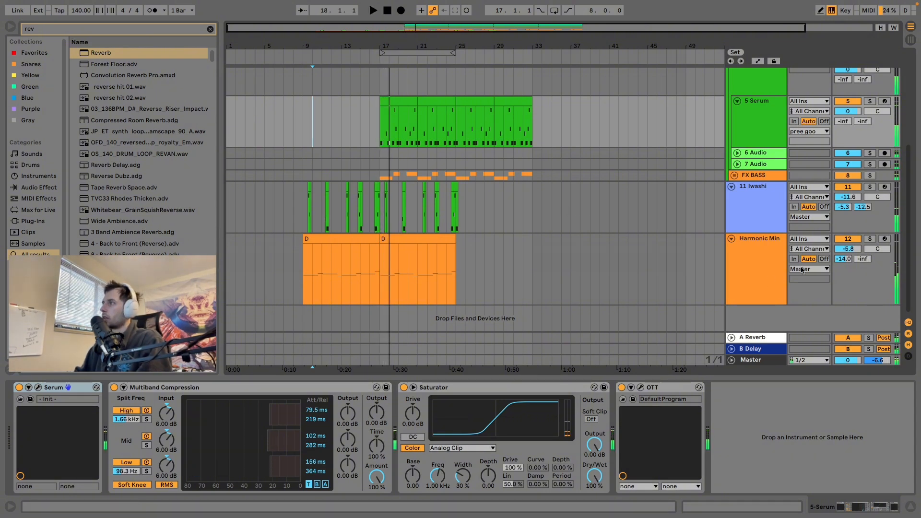
# Step: Group the 11 Iwashi and Harmonic Min tracks and name the group Synths
pyautogui.click(756, 205)
pyautogui.keyDown('shift'); pyautogui.click(752, 261); pyautogui.keyUp('shift')
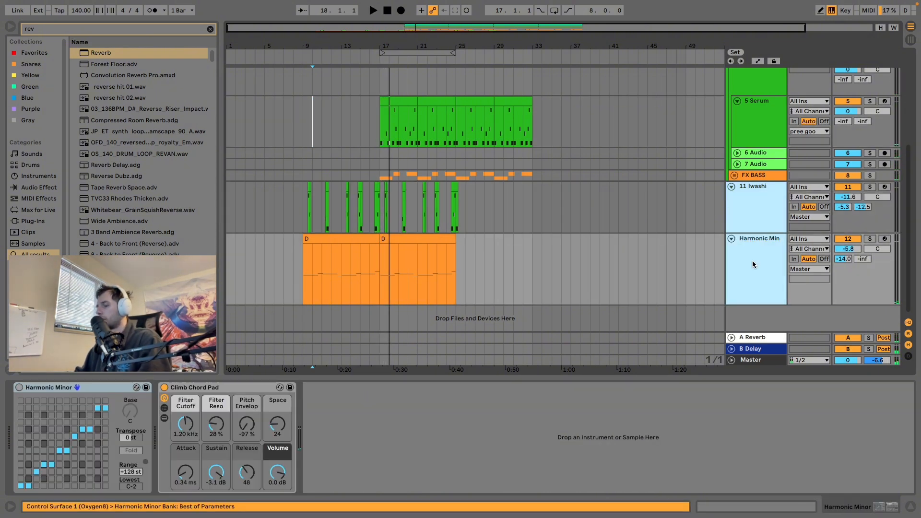
pyautogui.hotkey('ctrl', 'g')
pyautogui.click(749, 200)
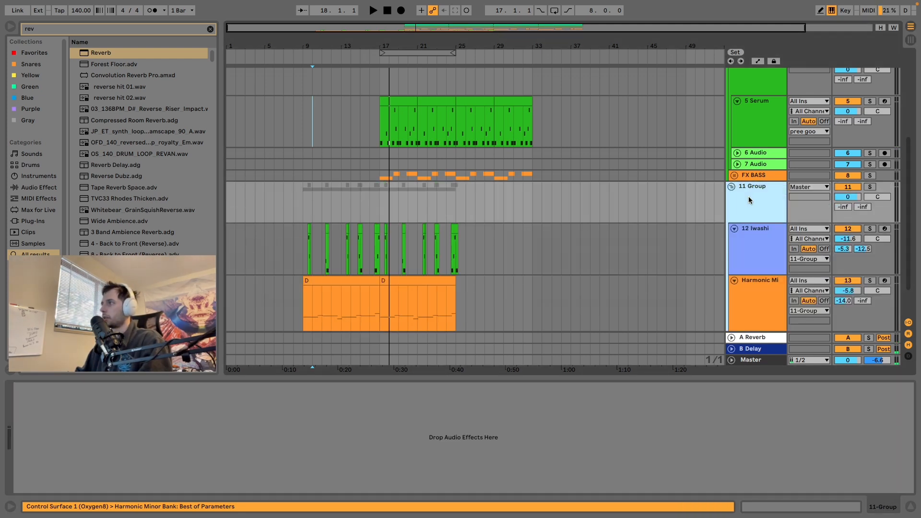
pyautogui.hotkey('ctrl', 'r')
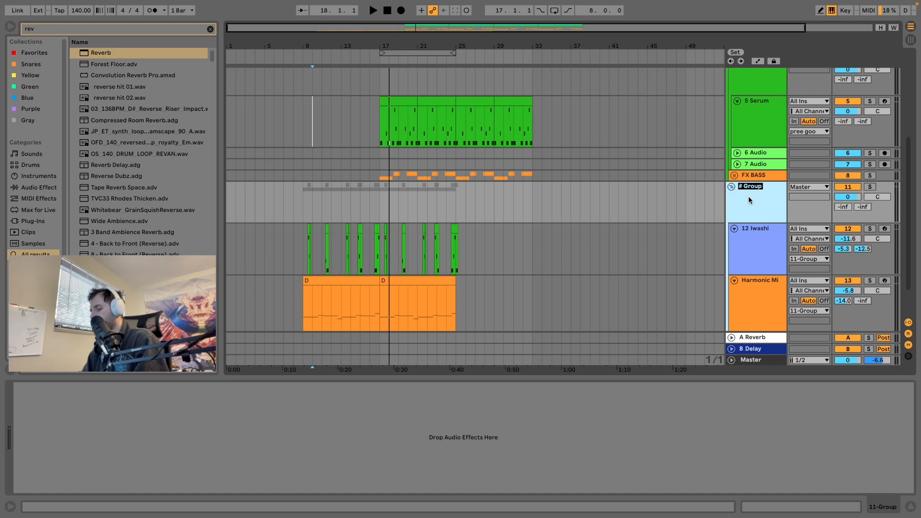
pyautogui.write('Synths')
pyautogui.press('Return')
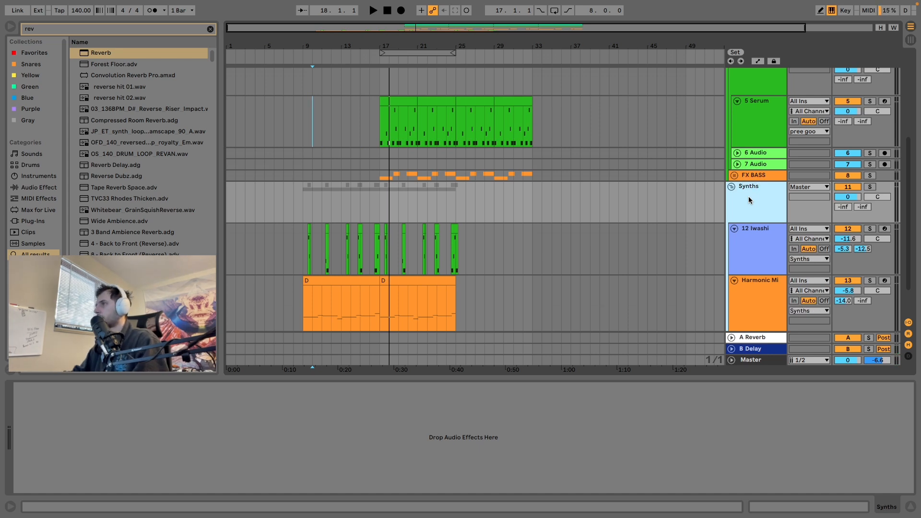
# Step: Search the browser for "eq" and add EQ Eight to the Synths group
pyautogui.click(74, 24)
pyautogui.write('eq')
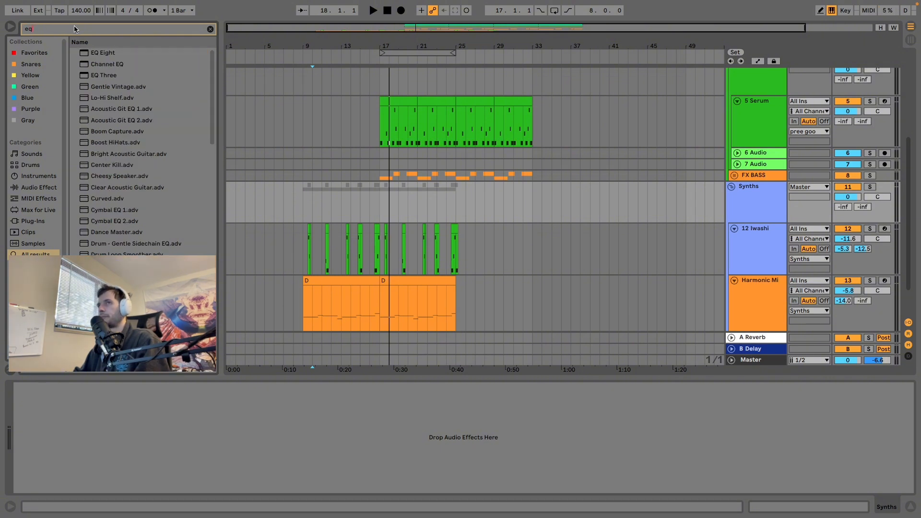
pyautogui.click(109, 54)
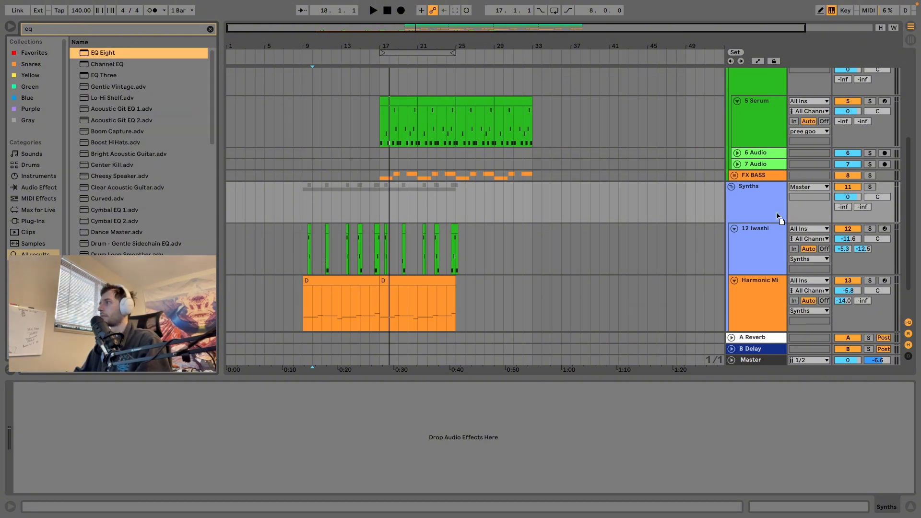
pyautogui.moveTo(761, 201); pyautogui.dragTo(761, 201)
# Step: During playback, set EQ Eight's first low-cut band to 104 Hz and turn band 2 into a second low cut beside it
pyautogui.press('space')
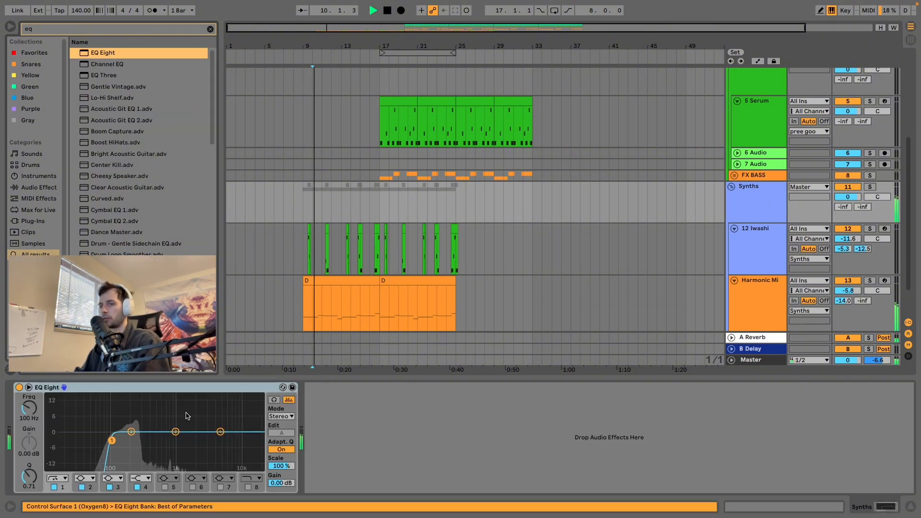
pyautogui.moveTo(111, 441); pyautogui.dragTo(112, 441)
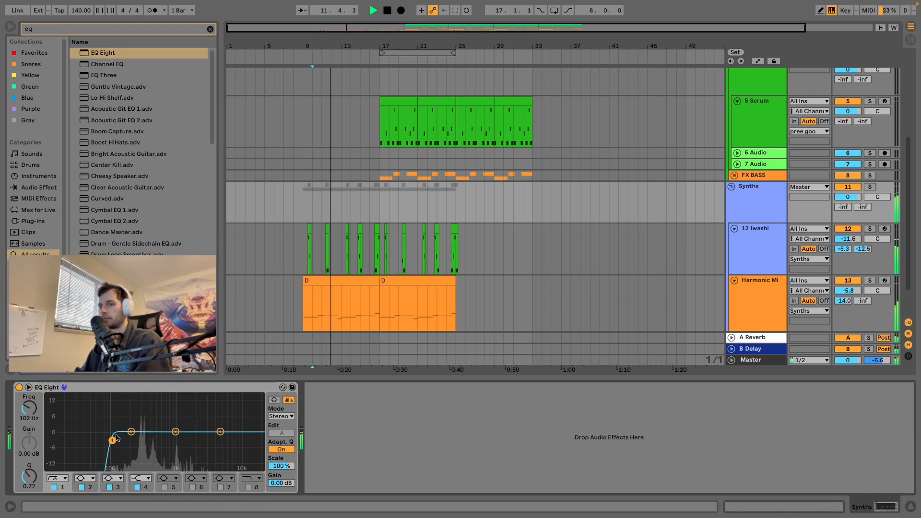
pyautogui.click(85, 478)
pyautogui.click(86, 416)
pyautogui.moveTo(132, 440); pyautogui.dragTo(113, 440)
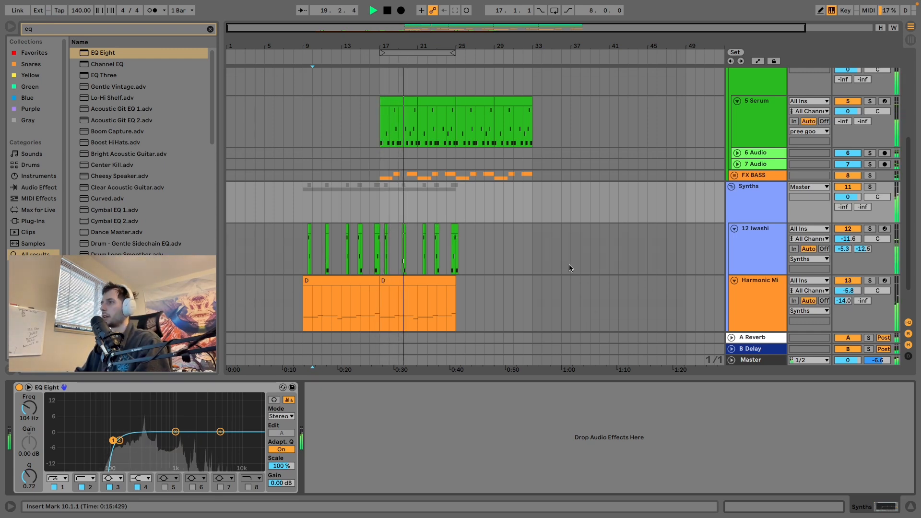
# Step: Fold the Bass and Synths groups and the drum other and kick tracks while the mix plays
pyautogui.scroll(-3, 560, 263)
pyautogui.scroll(7, 556, 259)
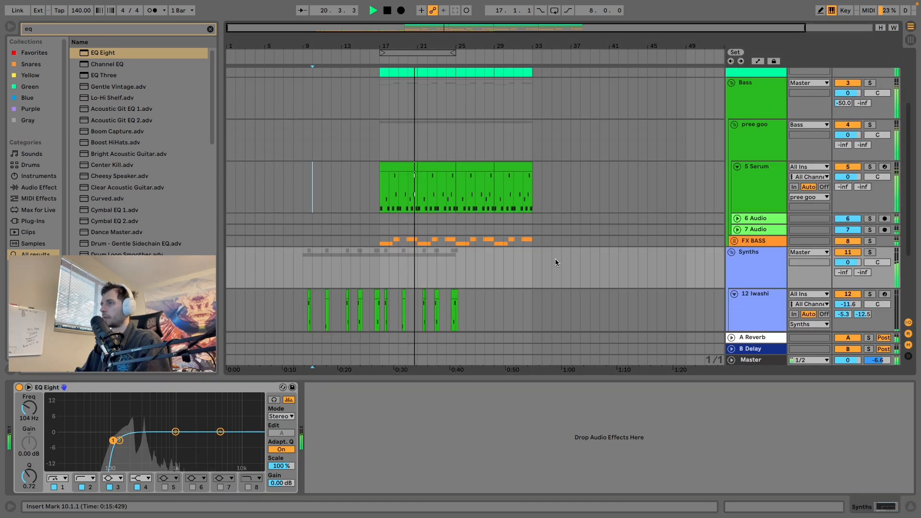
pyautogui.click(732, 85)
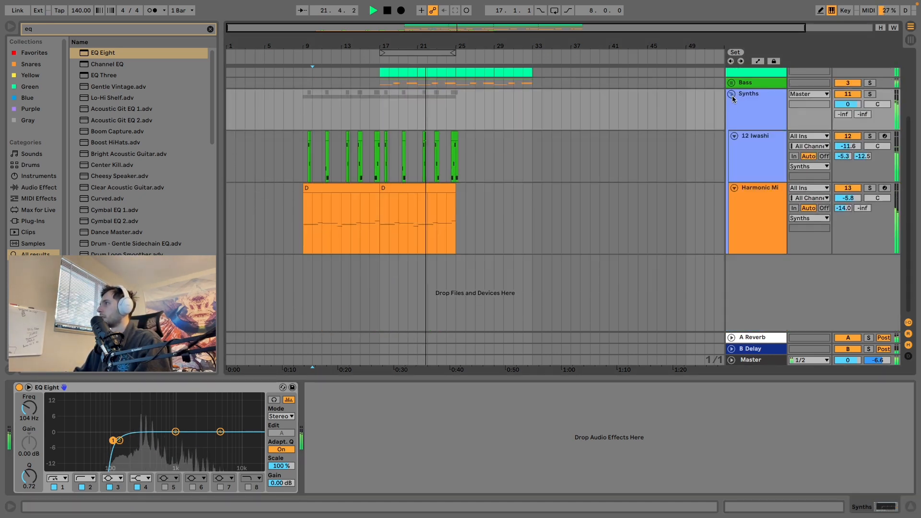
pyautogui.click(732, 94)
pyautogui.click(732, 73)
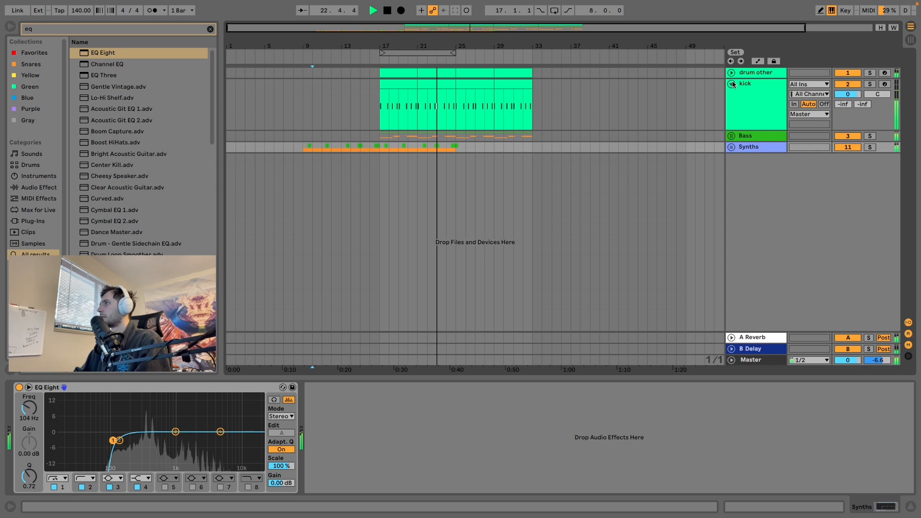
pyautogui.click(731, 83)
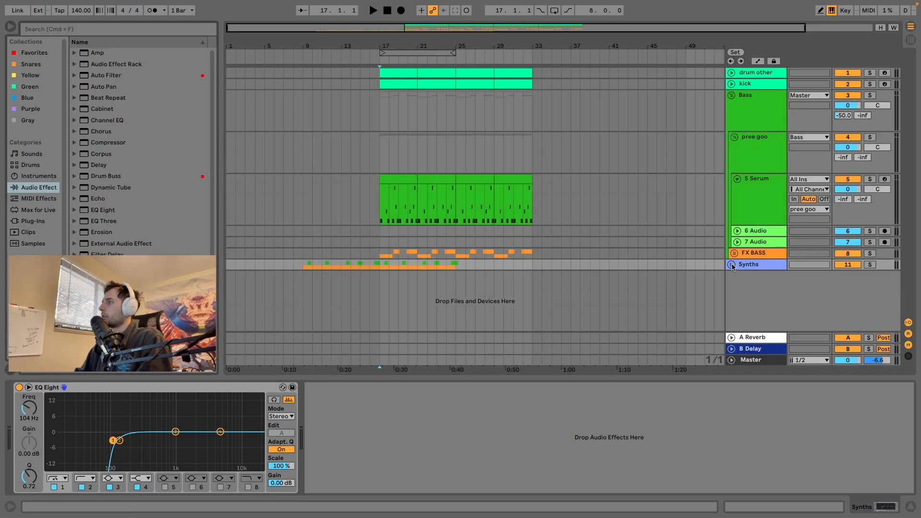
# Step: Unfold the Synths group and examine the device chains on the 5 Serum, 6 Audio and 7 Audio bass tracks
pyautogui.click(731, 264)
pyautogui.scroll(-3, 563, 178)
pyautogui.scroll(2, 574, 176)
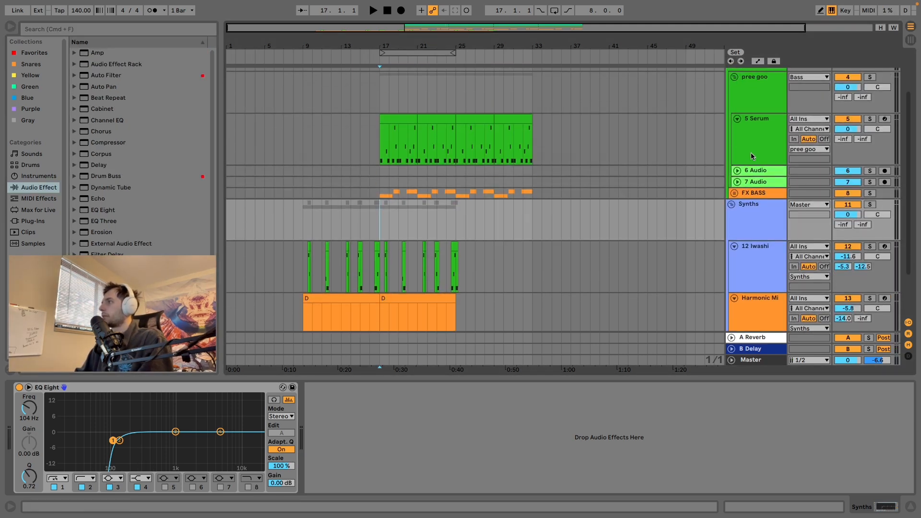
pyautogui.click(750, 152)
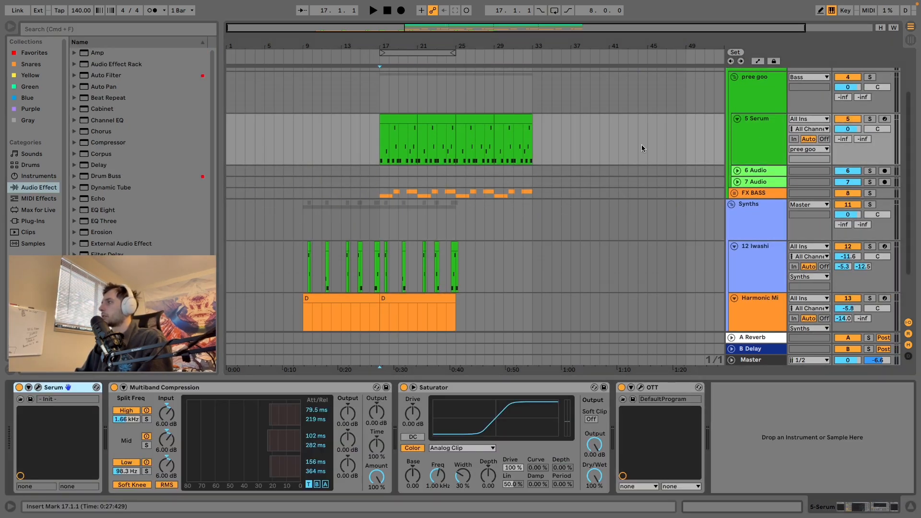
pyautogui.click(756, 172)
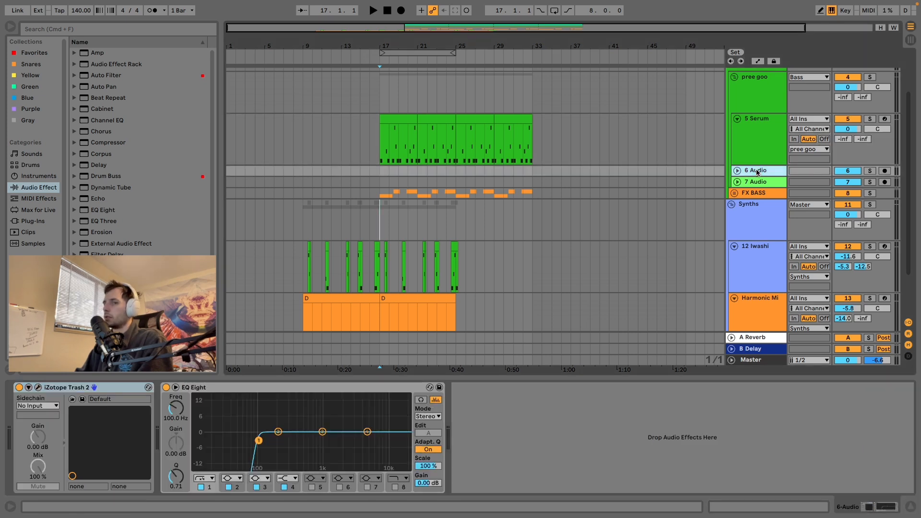
pyautogui.click(757, 184)
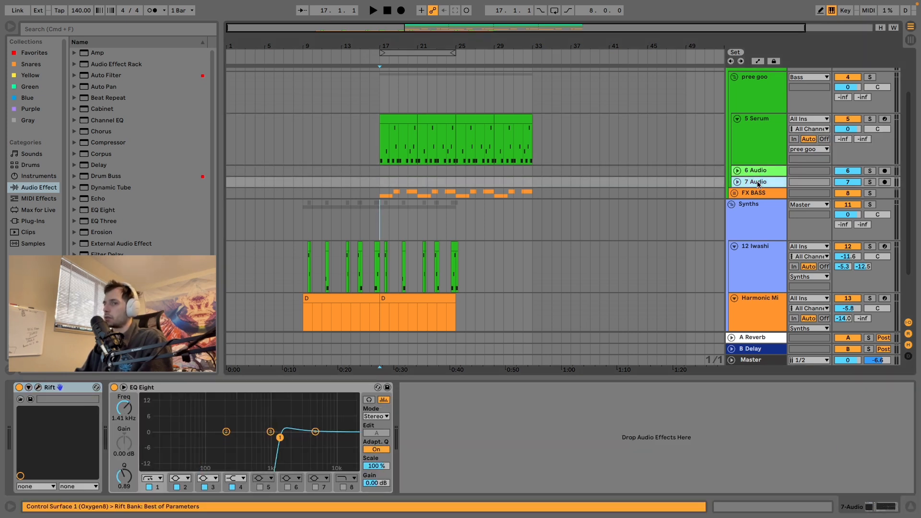
pyautogui.click(756, 172)
pyautogui.click(751, 182)
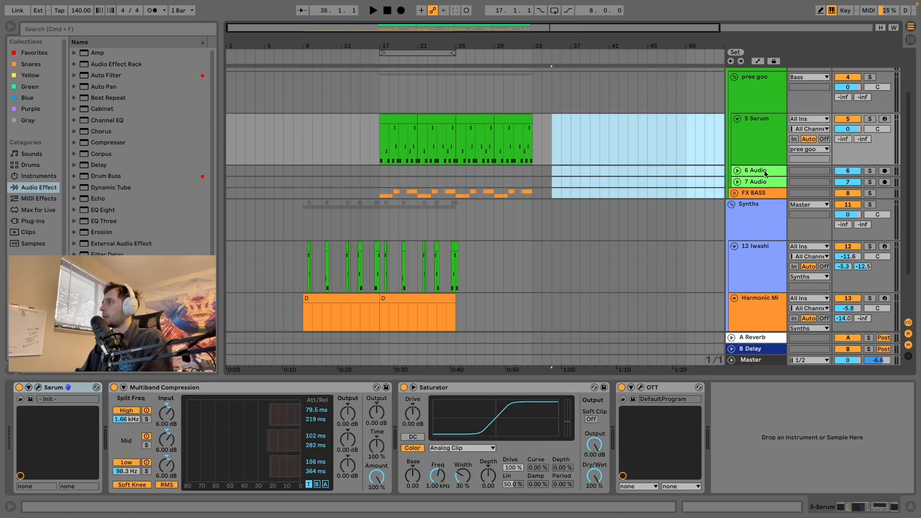
pyautogui.click(762, 171)
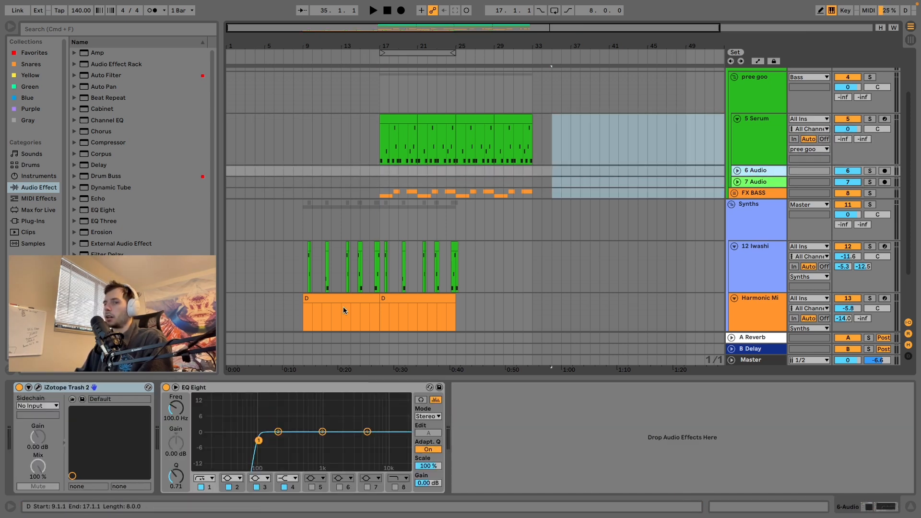
# Step: Duplicate iZotope Trash 2 on the 6 Audio track and move the copy onto the 12 Iwashi track
pyautogui.click(115, 392)
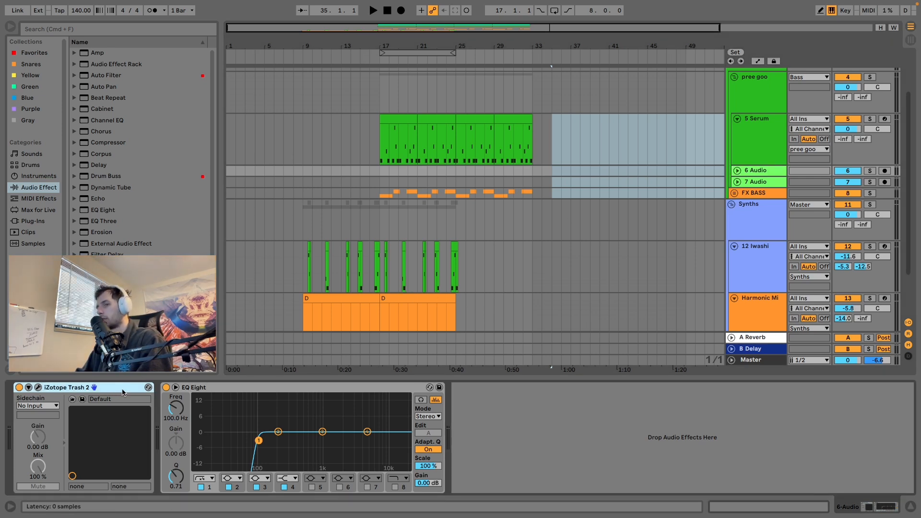
pyautogui.press('super+d')
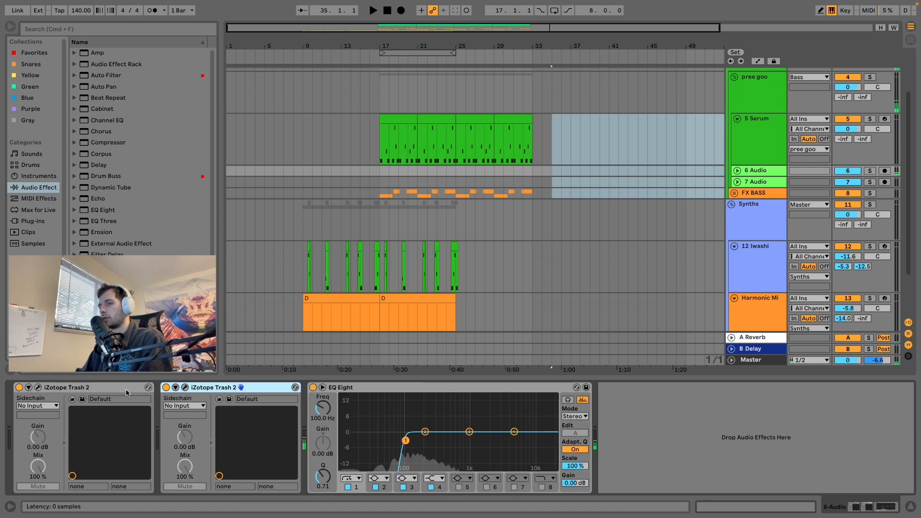
pyautogui.click(406, 274)
# Step: Play the arrangement from 9.3.1, auditioning the Synths group soloed and with the full mix
pyautogui.click(309, 270)
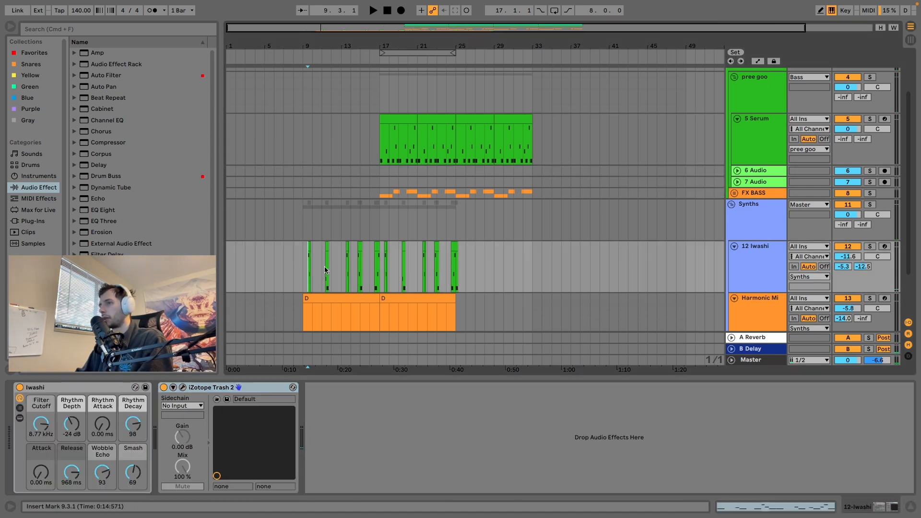
pyautogui.press('space')
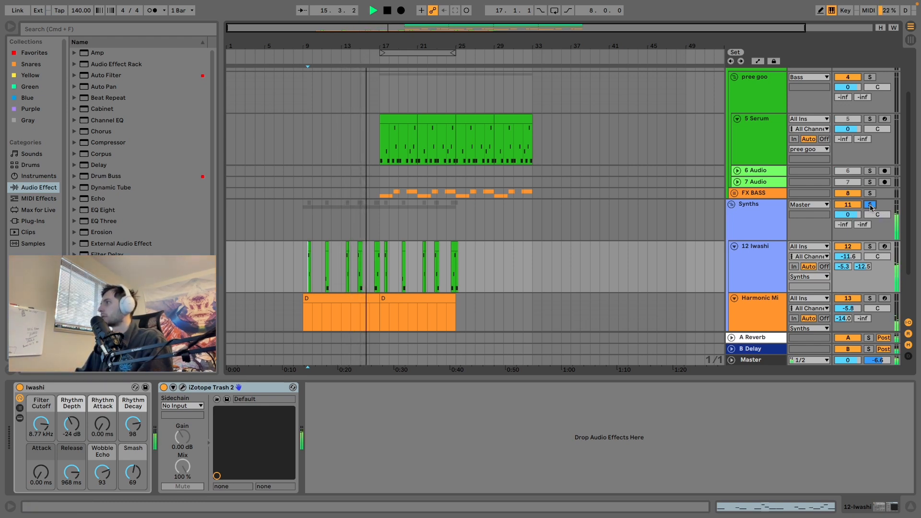
pyautogui.click(870, 205)
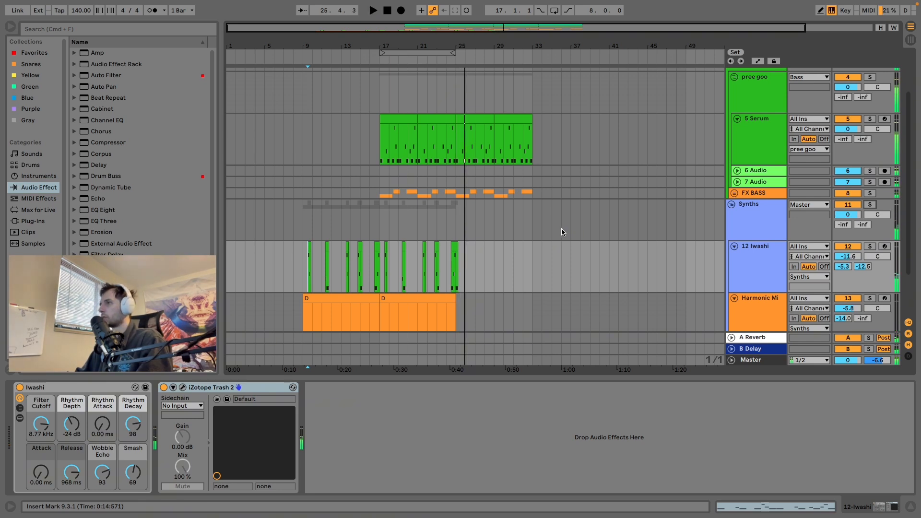
# Step: Compare the device chains on the 6 Audio and 5 Serum bass tracks
pyautogui.scroll(-3, 570, 196)
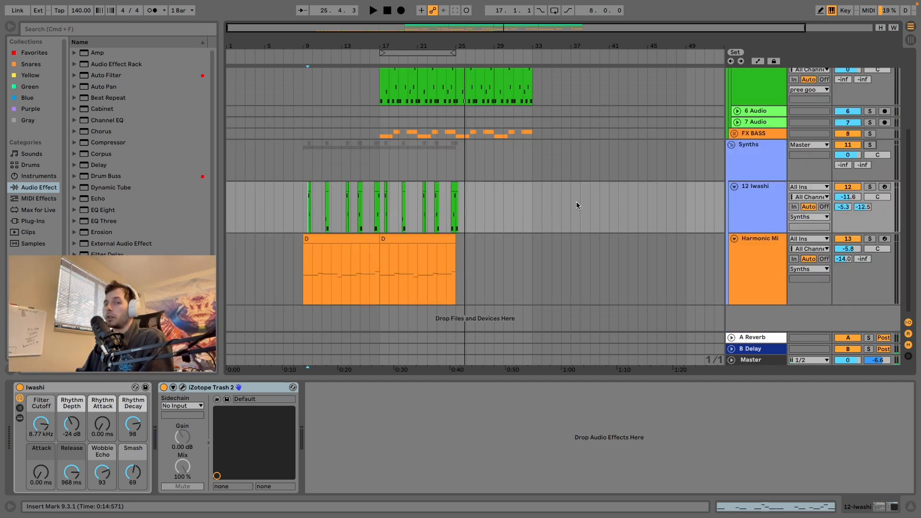
pyautogui.scroll(3, 577, 205)
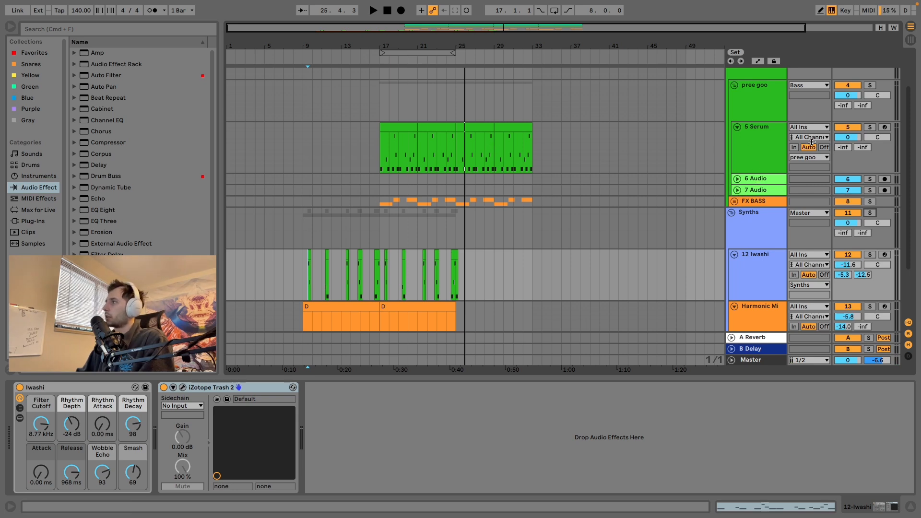
pyautogui.click(772, 151)
pyautogui.click(765, 181)
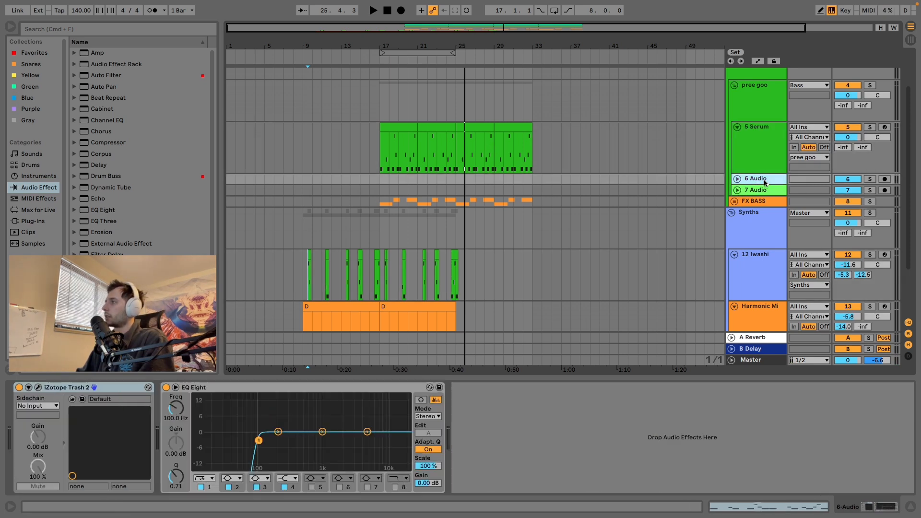
pyautogui.click(759, 170)
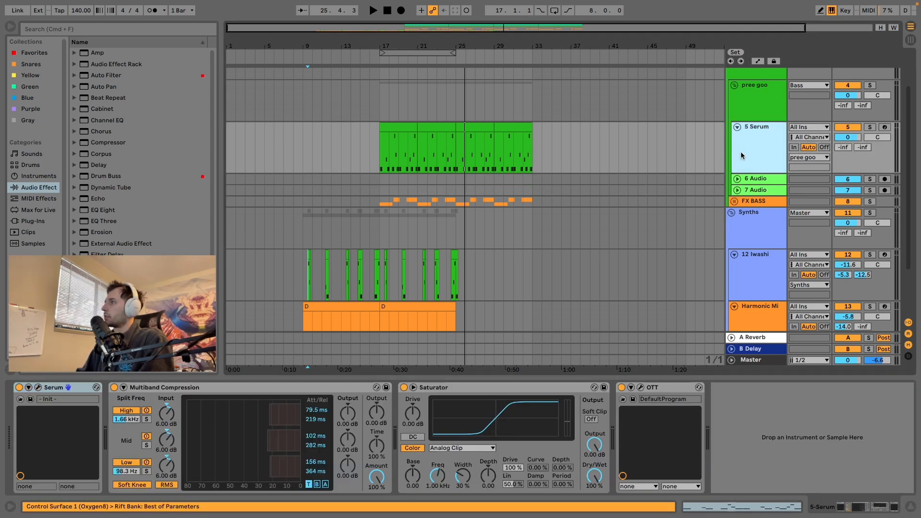
pyautogui.click(751, 180)
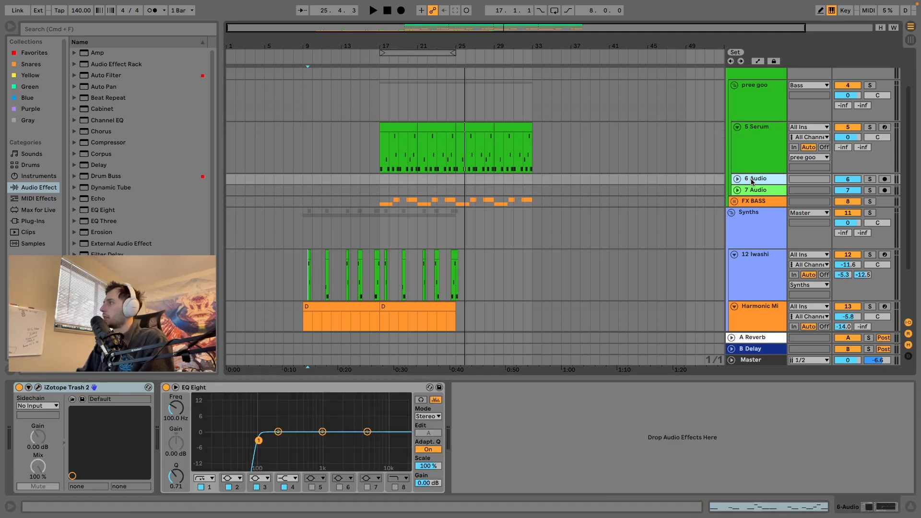
# Step: Unfold the 6 Audio track to check its input source, and inspect the devices on the B Delay return and 5 Serum
pyautogui.click(737, 179)
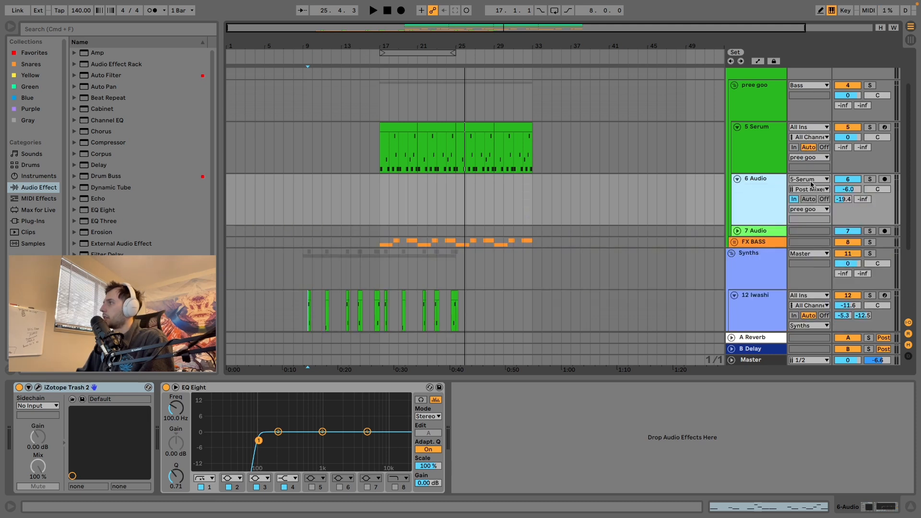
pyautogui.click(797, 179)
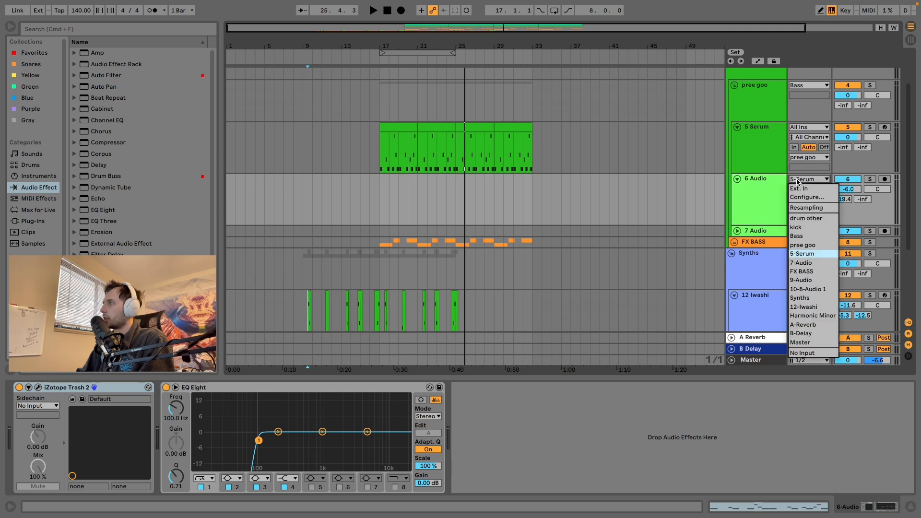
pyautogui.click(747, 144)
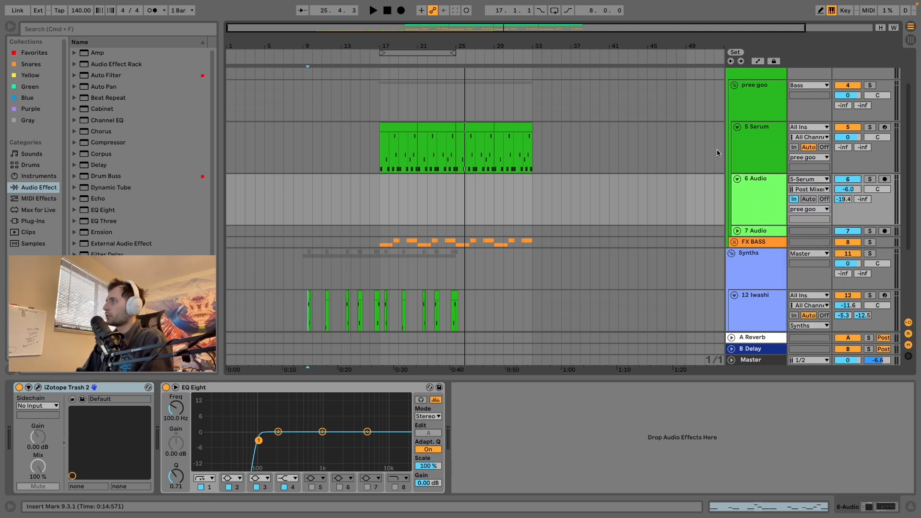
pyautogui.click(777, 349)
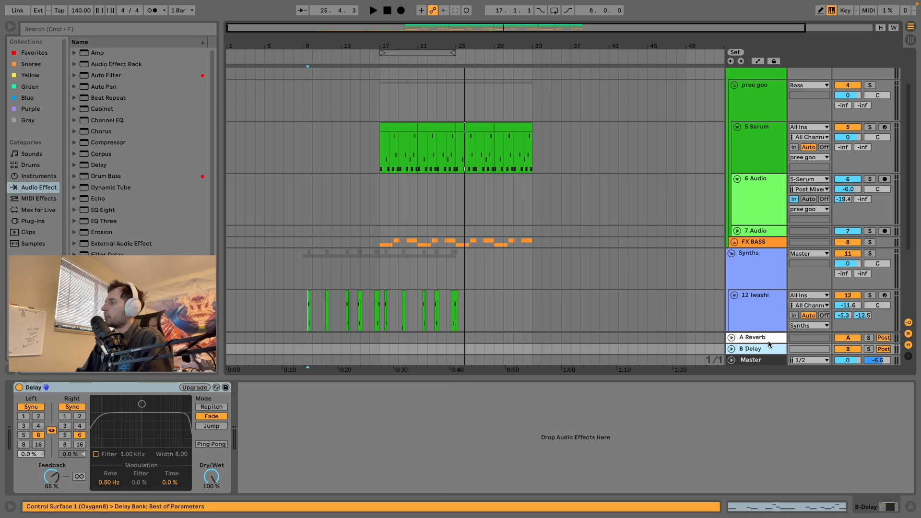
pyautogui.click(756, 144)
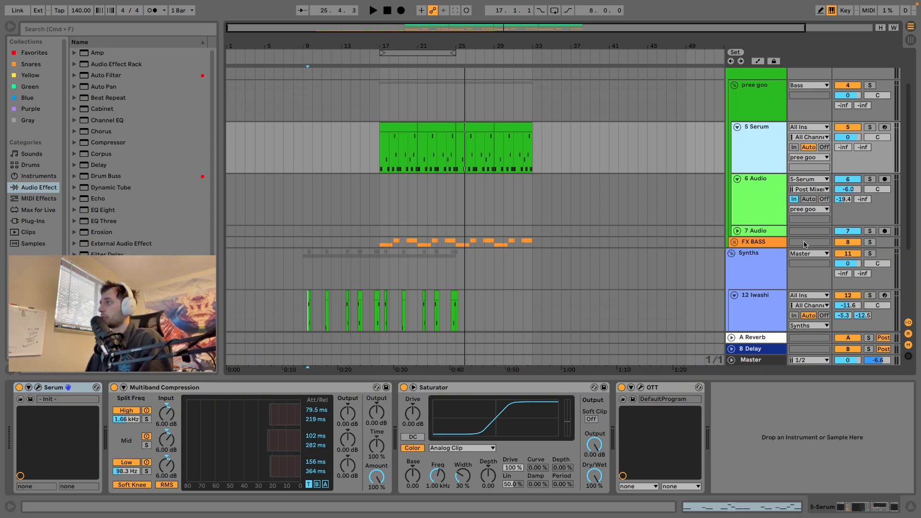
# Step: Raise EQ Eight's low-cut frequency on the 6 Audio track to 116 Hz
pyautogui.click(751, 213)
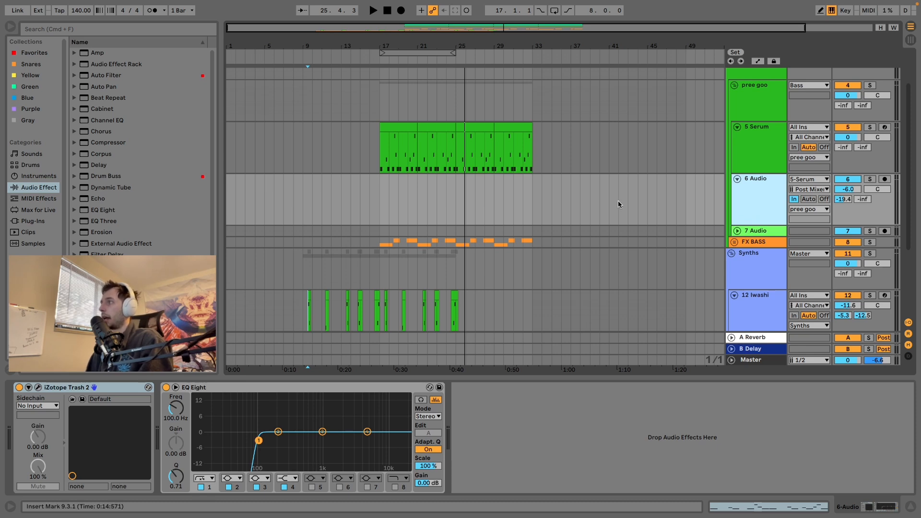
pyautogui.scroll(-2, 575, 185)
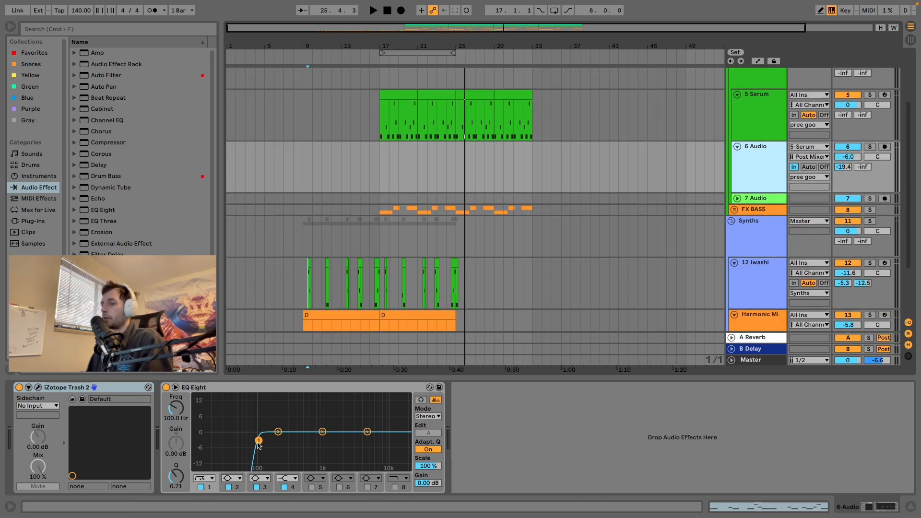
pyautogui.moveTo(258, 445); pyautogui.dragTo(262, 441)
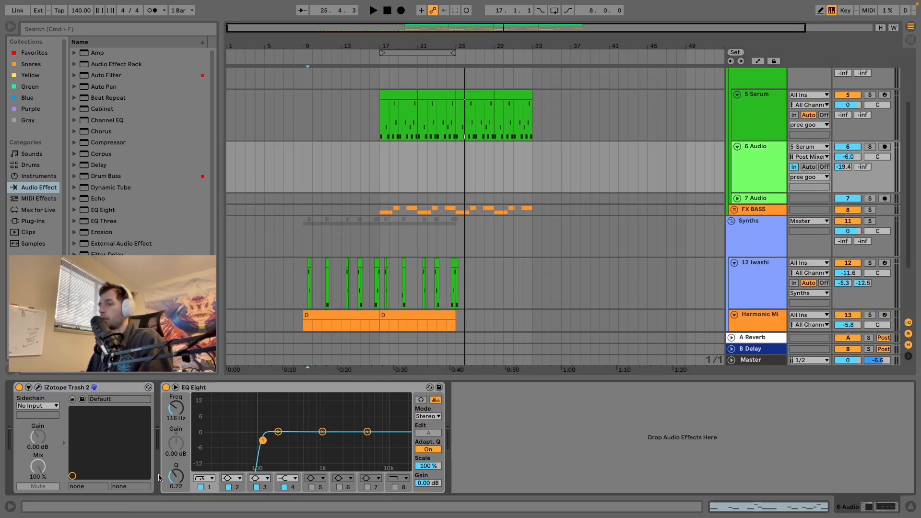
# Step: Play the bass section from 17.1.1 while watching the EQ Eight spectrum on the 6 Audio track
pyautogui.press('space')
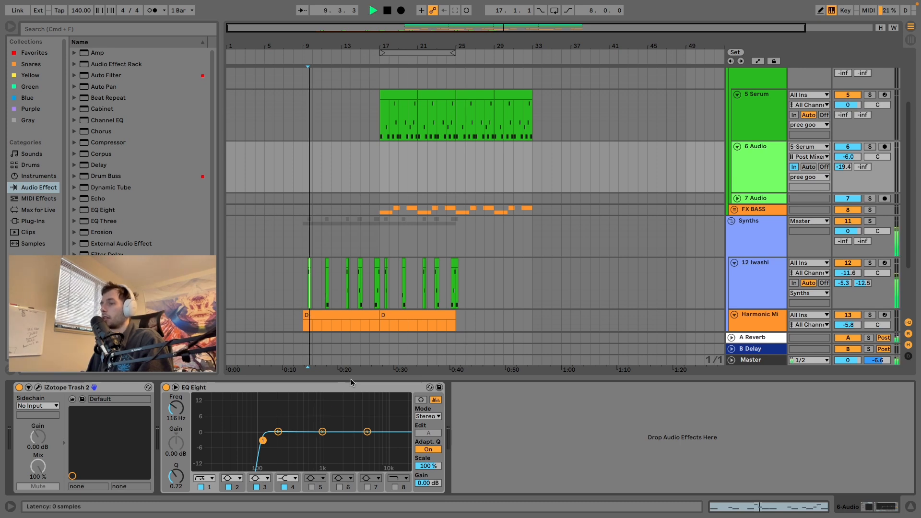
pyautogui.click(382, 121)
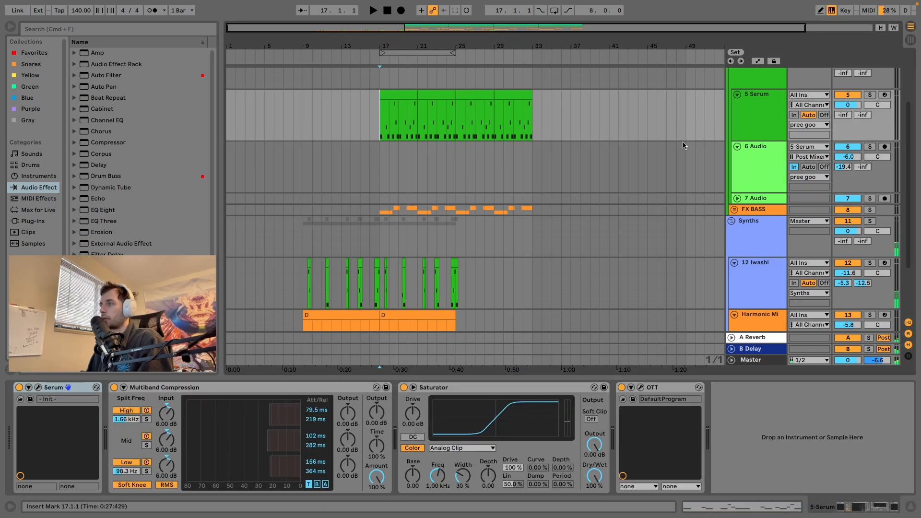
pyautogui.click(754, 179)
pyautogui.press('space')
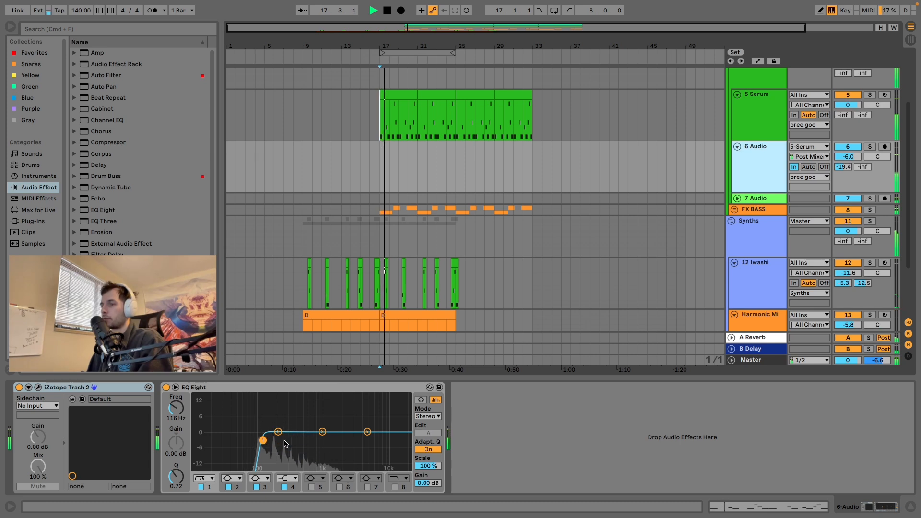
pyautogui.press('space')
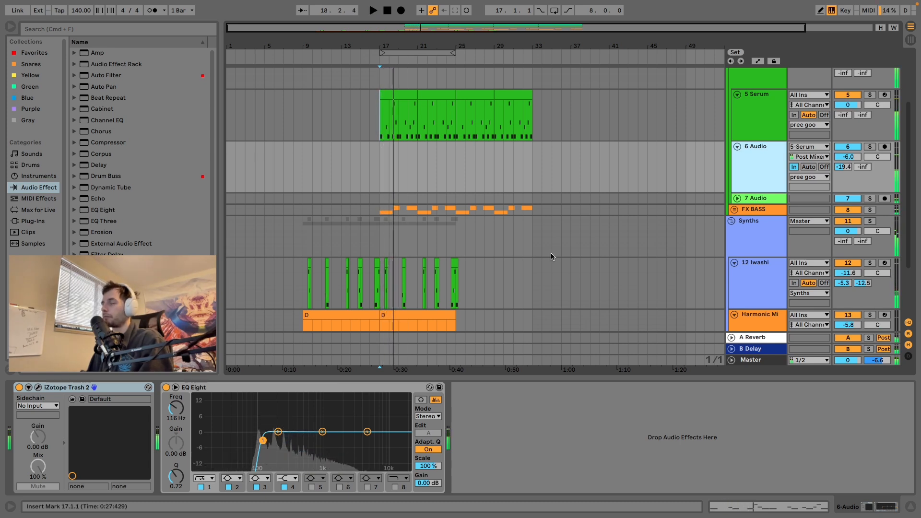
# Step: Unfold the 7 Audio track and inspect its Rift plug-in with the FM Eater preset, closing the plug-in window when done
pyautogui.click(737, 198)
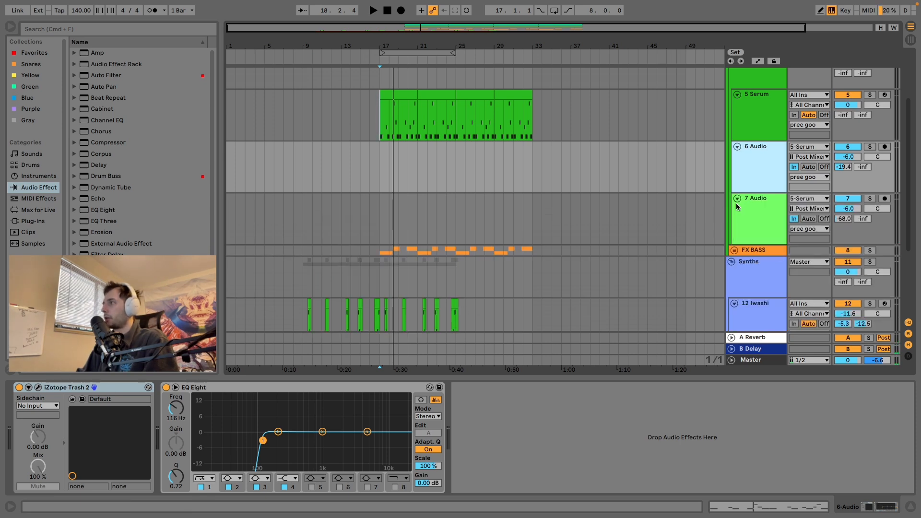
pyautogui.click(751, 209)
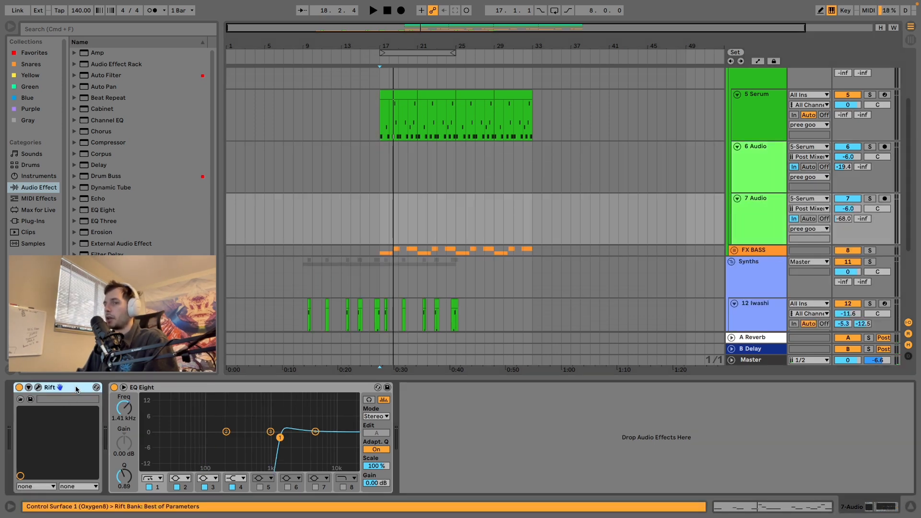
pyautogui.click(38, 388)
pyautogui.moveTo(637, 69); pyautogui.dragTo(484, 35)
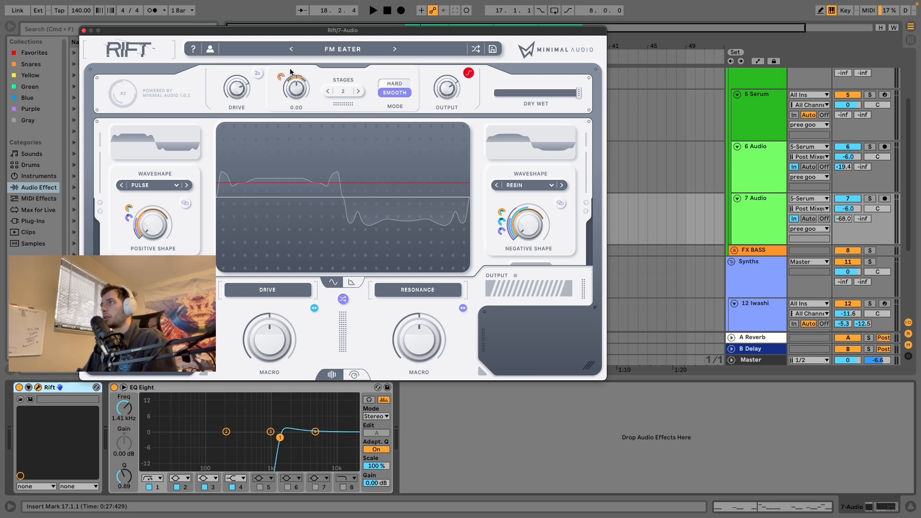
pyautogui.click(84, 32)
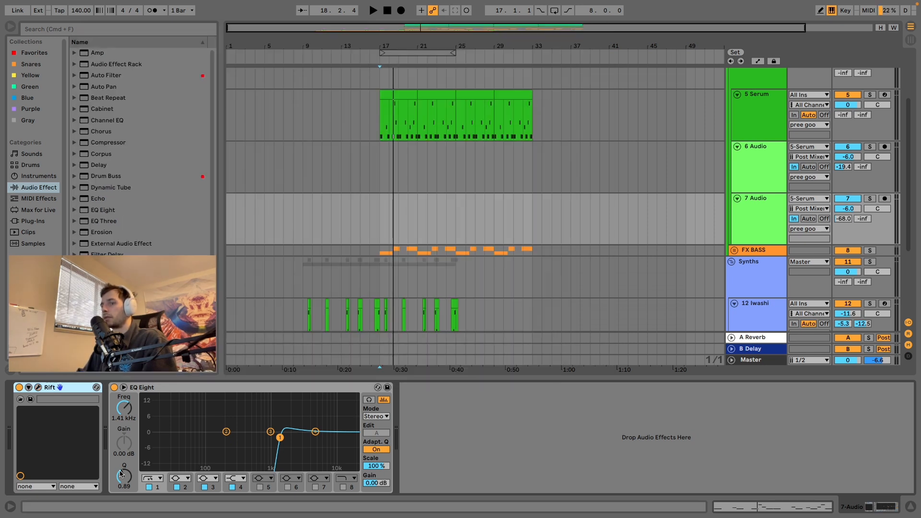
# Step: Inspect the iZotope Trash 2 multiband distortion settings on the 6 Audio track, dismissing the preset manager and closing the plug-in window
pyautogui.click(760, 159)
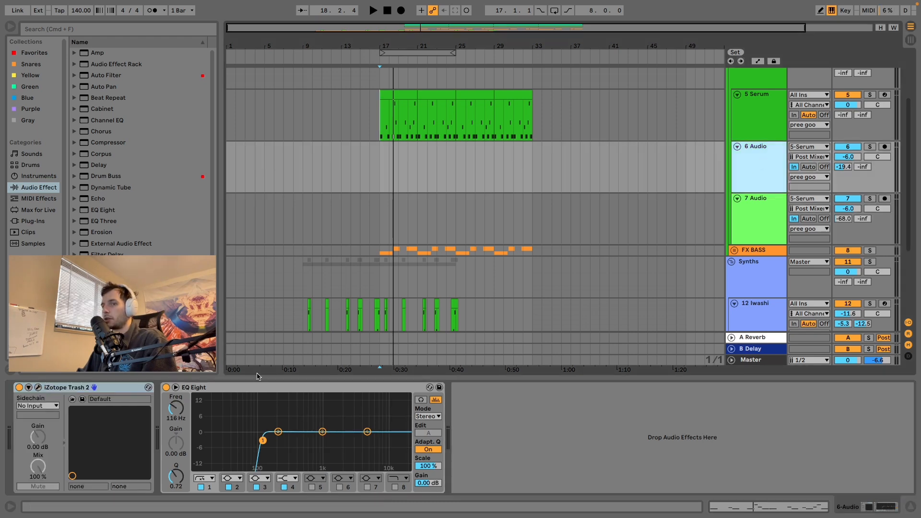
pyautogui.click(38, 387)
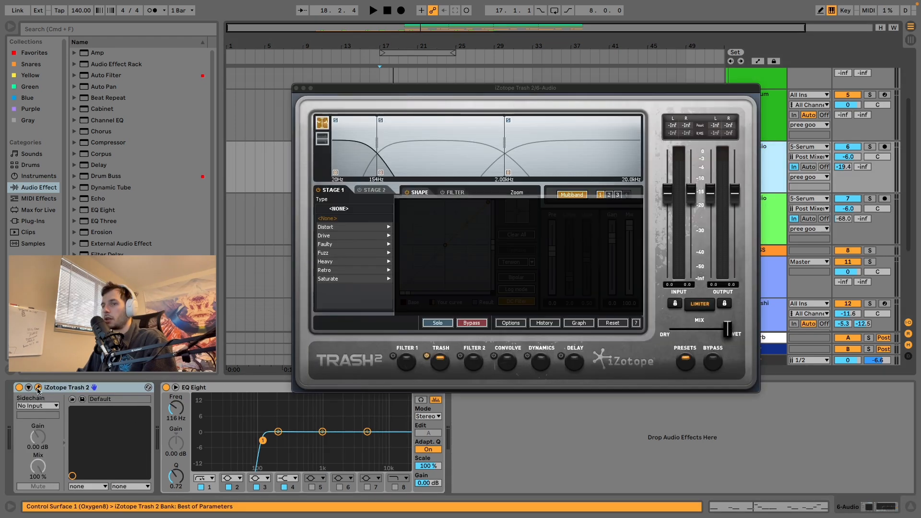
pyautogui.moveTo(393, 90); pyautogui.dragTo(210, 54)
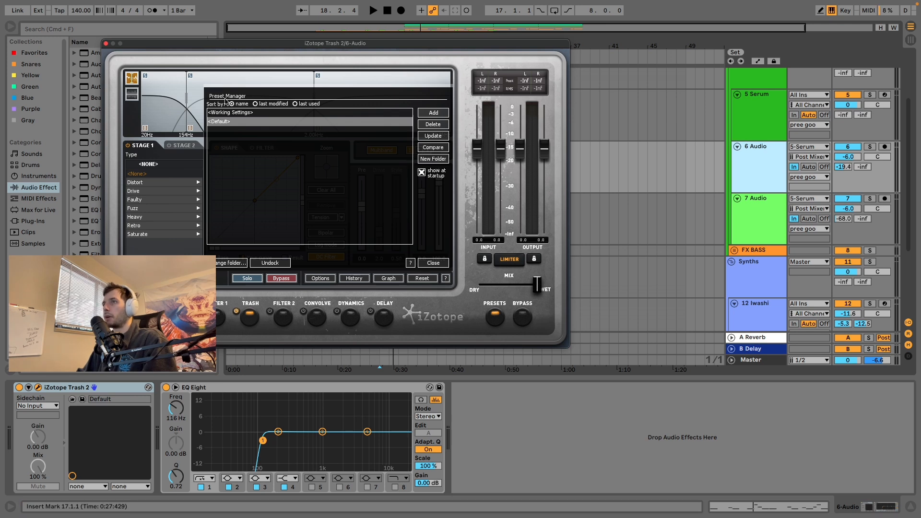
pyautogui.click(433, 263)
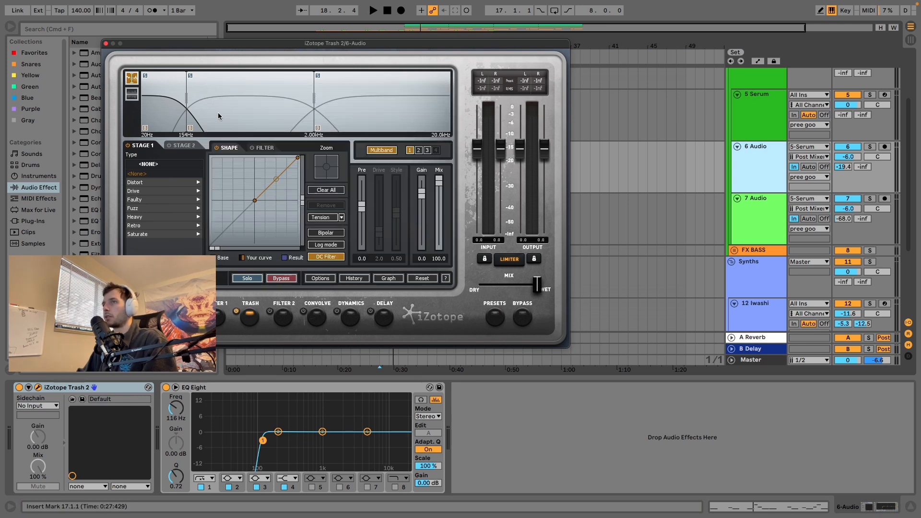
pyautogui.click(106, 44)
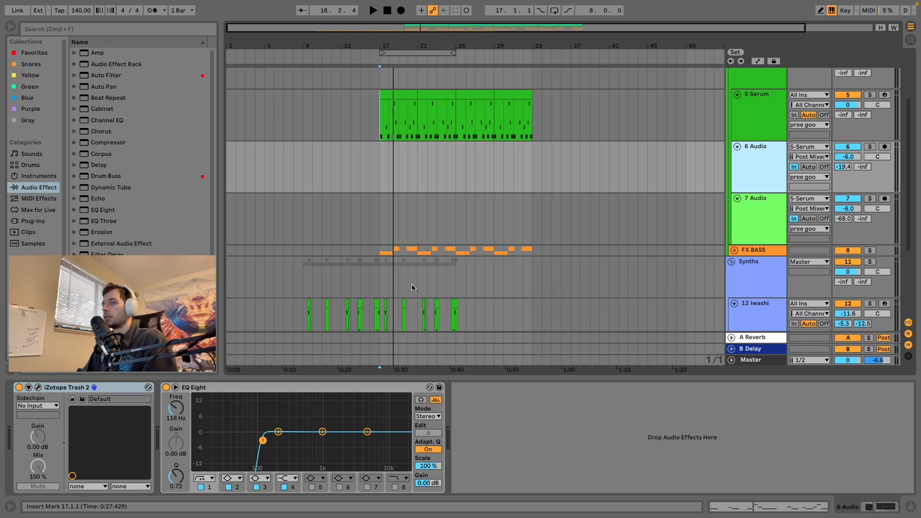
# Step: Review the Rift plug-in on the 7 Audio track again and close its window
pyautogui.click(752, 217)
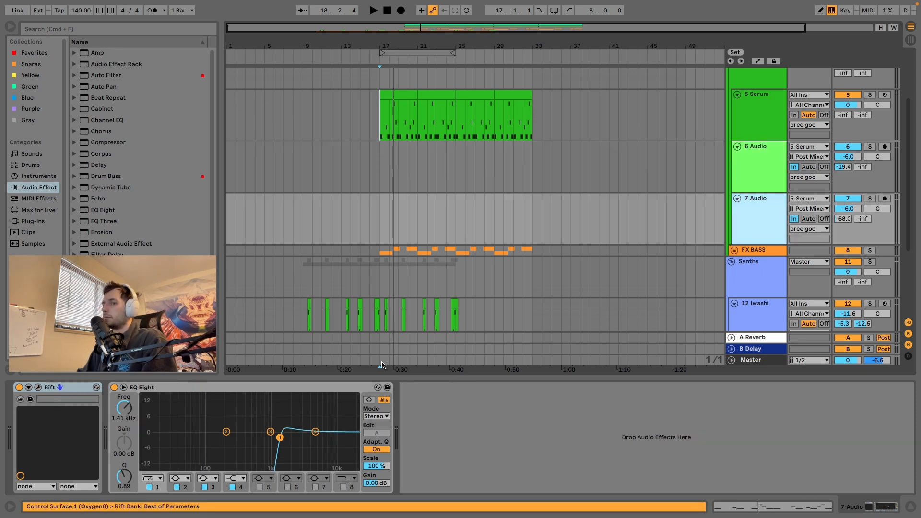
pyautogui.click(73, 392)
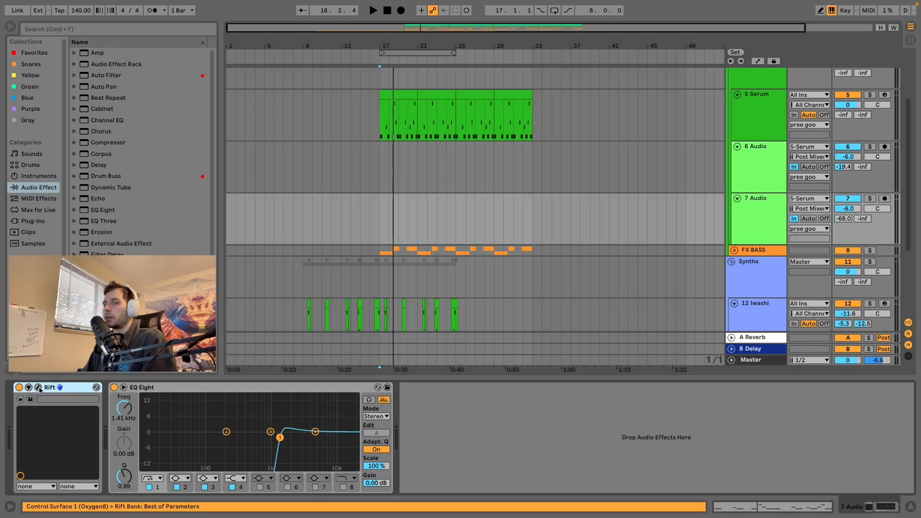
pyautogui.click(38, 387)
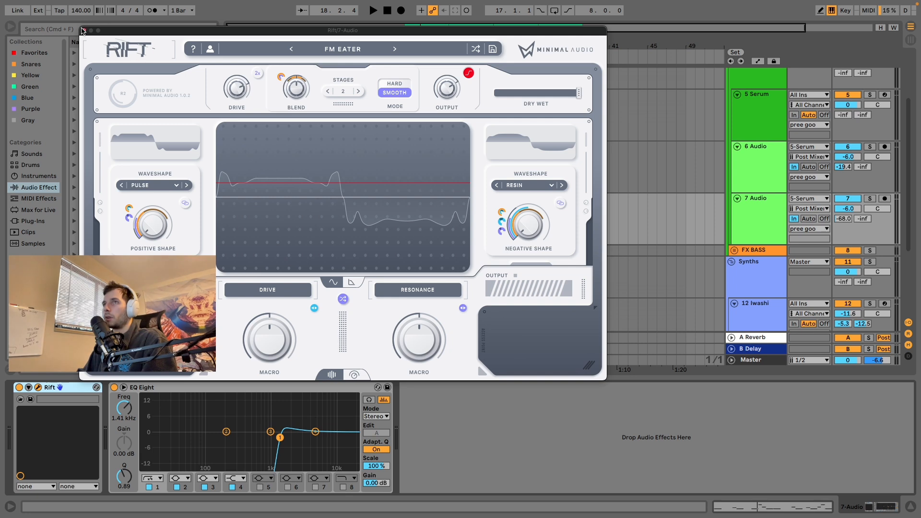
pyautogui.click(83, 30)
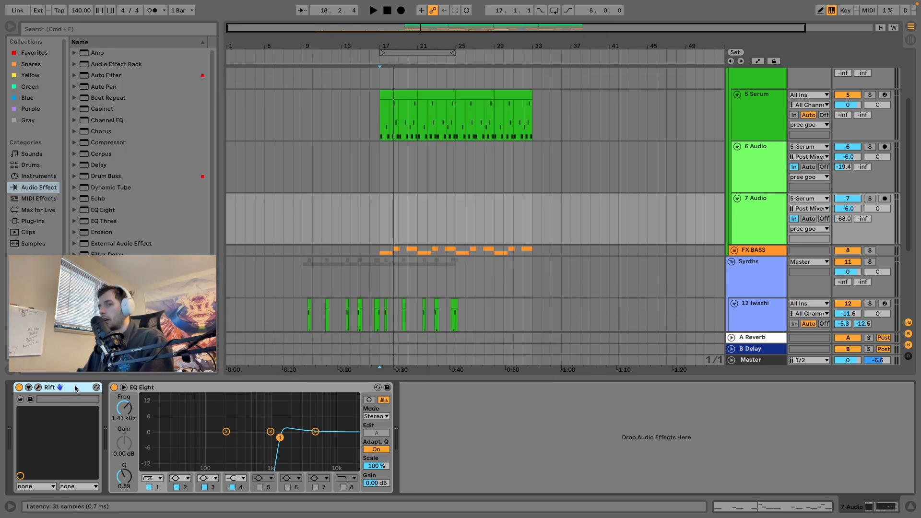
# Step: Duplicate the Rift plug-in on the 7 Audio track and move the copy after Climb Chord Pad on the Harmonic Minor track
pyautogui.press('super+d')
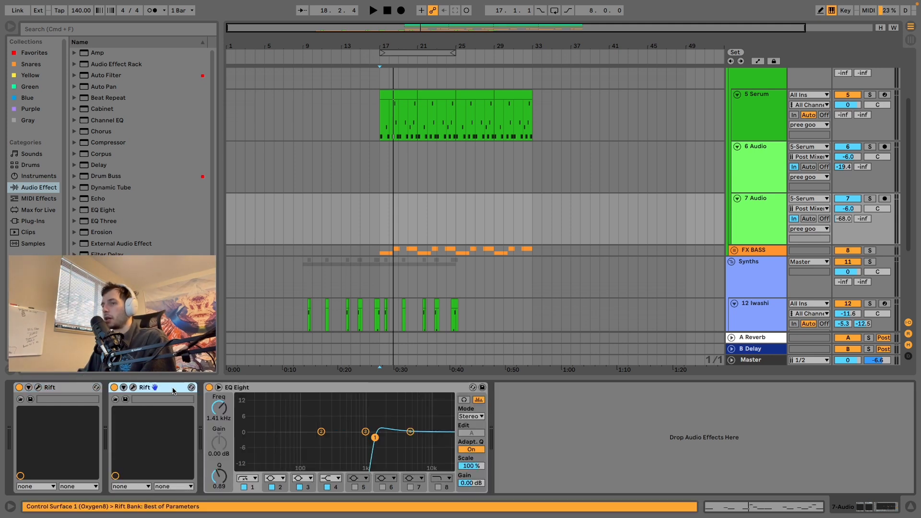
pyautogui.scroll(-5, 480, 241)
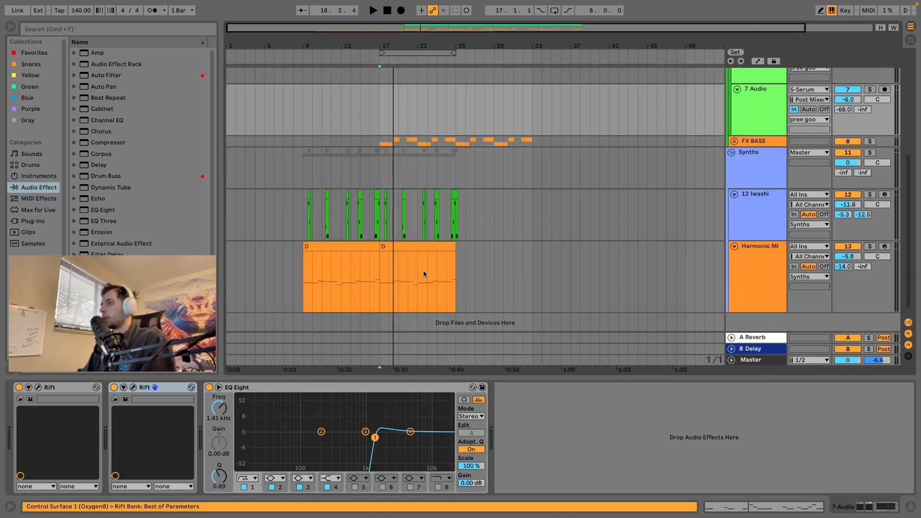
pyautogui.moveTo(169, 389); pyautogui.dragTo(281, 334)
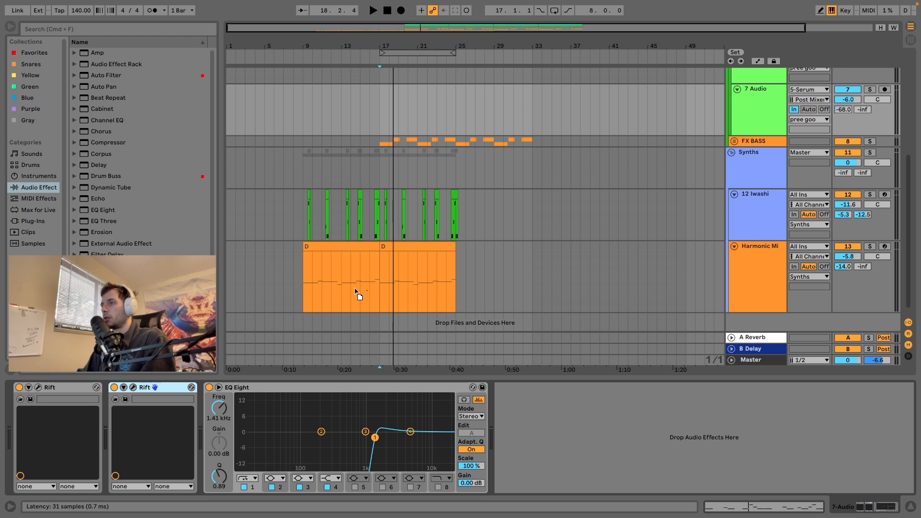
pyautogui.moveTo(355, 289); pyautogui.dragTo(349, 283)
# Step: Solo the Harmonic Minor track and play it from 9.1.1 to audition the added Rift distortion
pyautogui.click(304, 268)
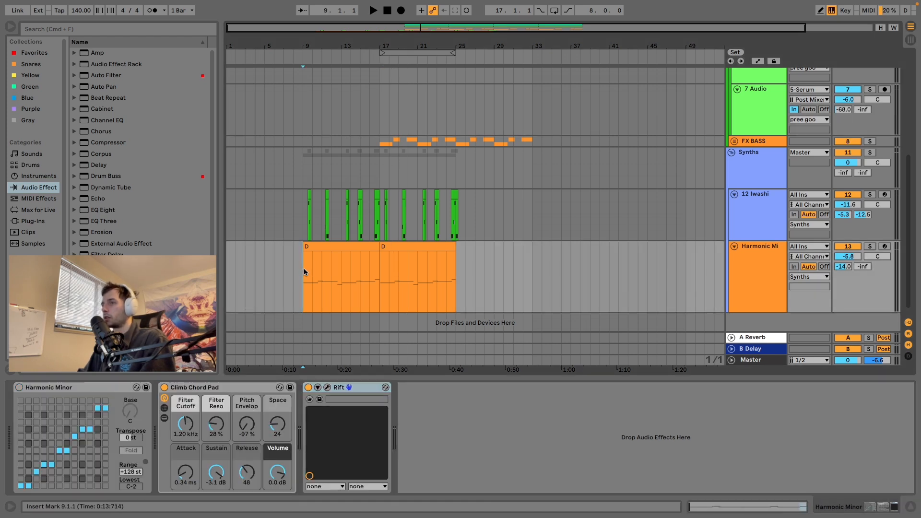
pyautogui.click(870, 246)
pyautogui.press('space')
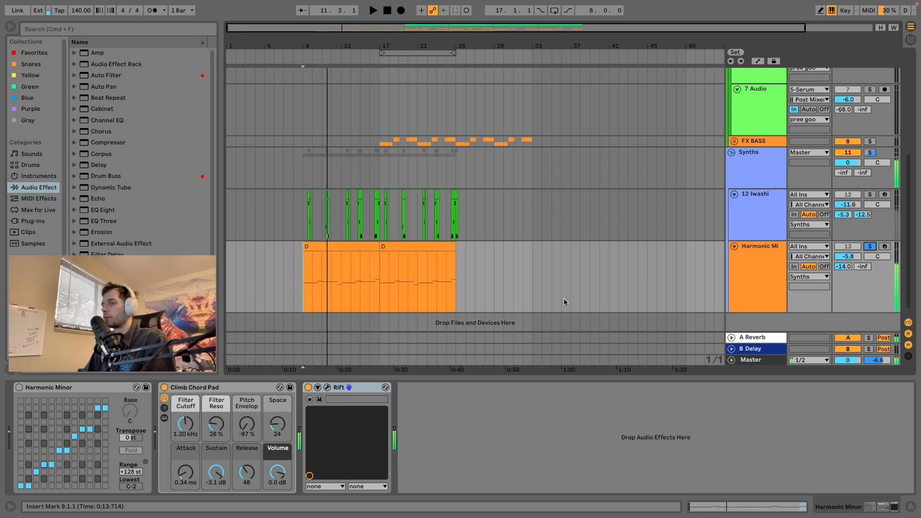
pyautogui.press('space')
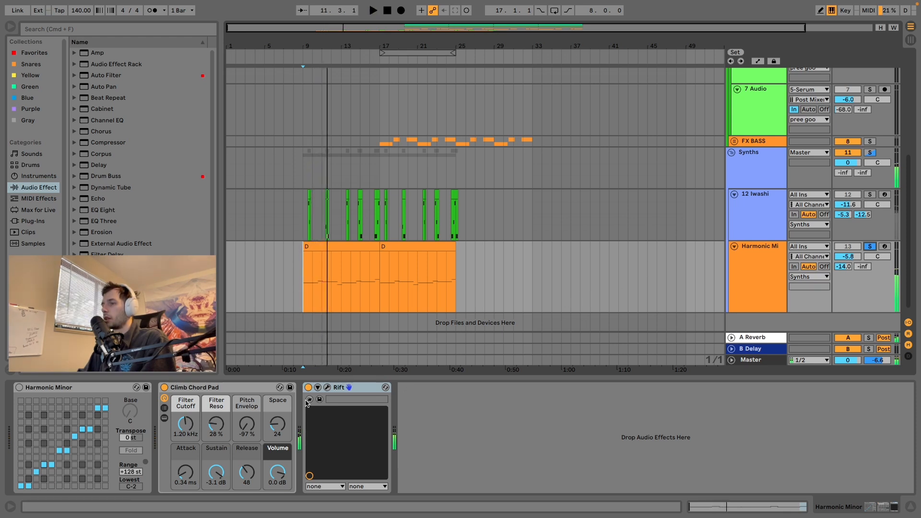
# Step: Lower the Dry Wet amount of Harmonic Minor's Rift close to fully dry, audition it, and close the plug-in window
pyautogui.click(328, 387)
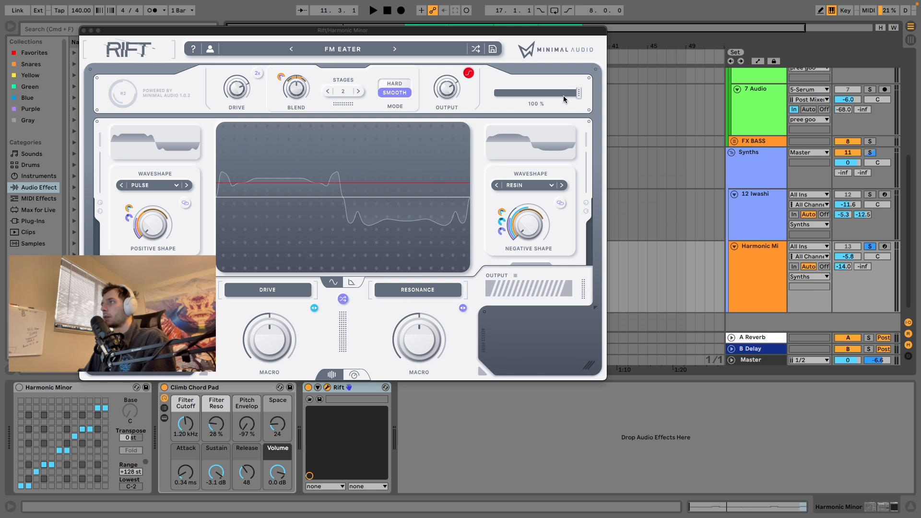
pyautogui.moveTo(579, 94); pyautogui.dragTo(506, 95)
pyautogui.press('space')
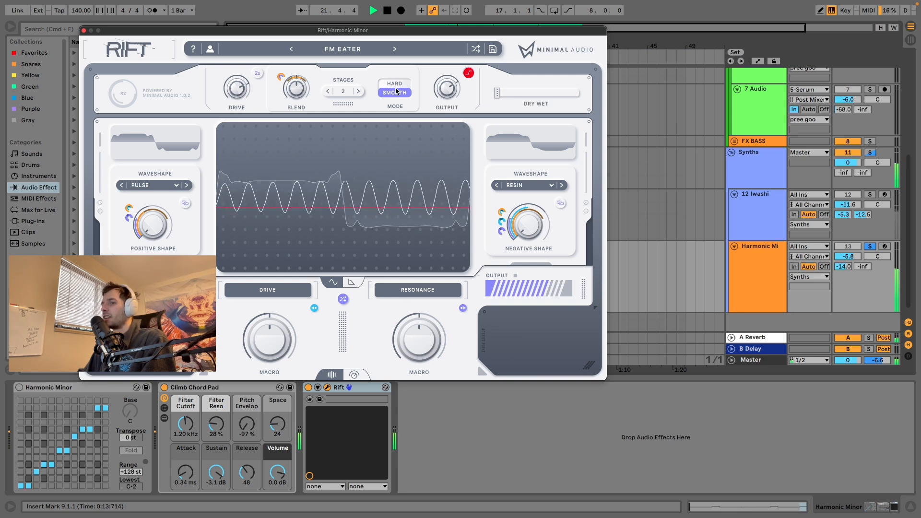
pyautogui.press('space')
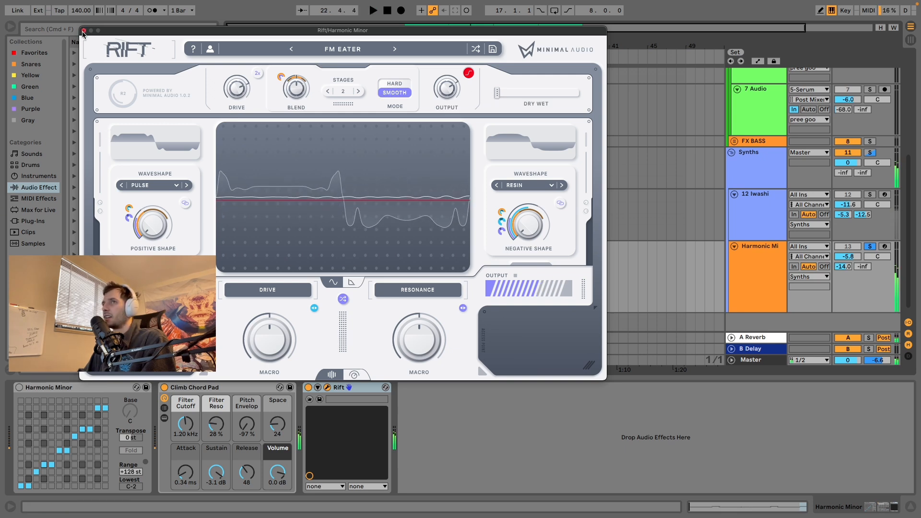
pyautogui.click(83, 30)
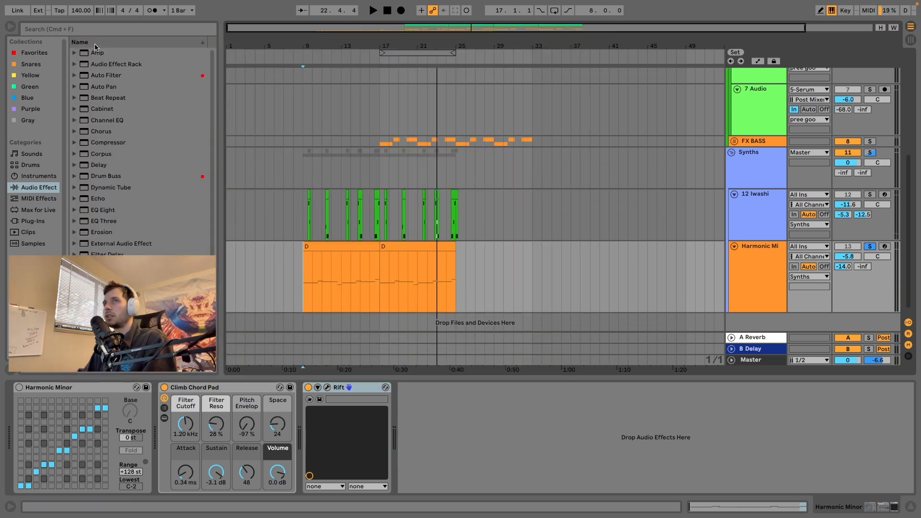
# Step: Add an EQ Eight after Rift on the Harmonic Minor track and shape its low cut at 100 Hz with a Q of 0.66 during playback
pyautogui.click(94, 31)
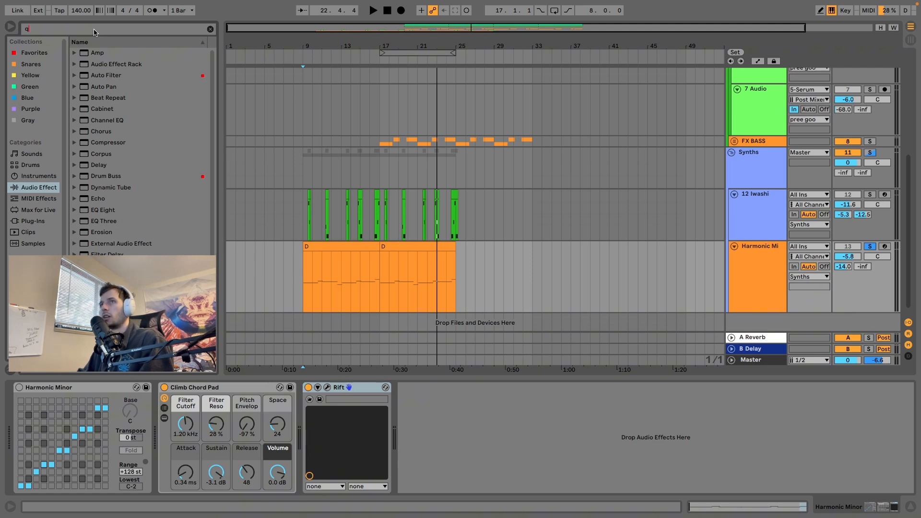
pyautogui.write('eq')
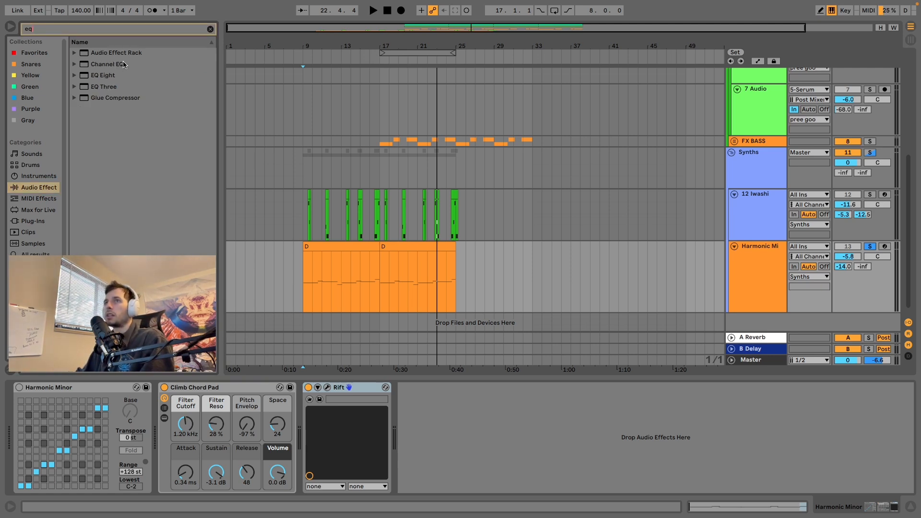
pyautogui.moveTo(103, 75); pyautogui.dragTo(382, 404)
pyautogui.press('space')
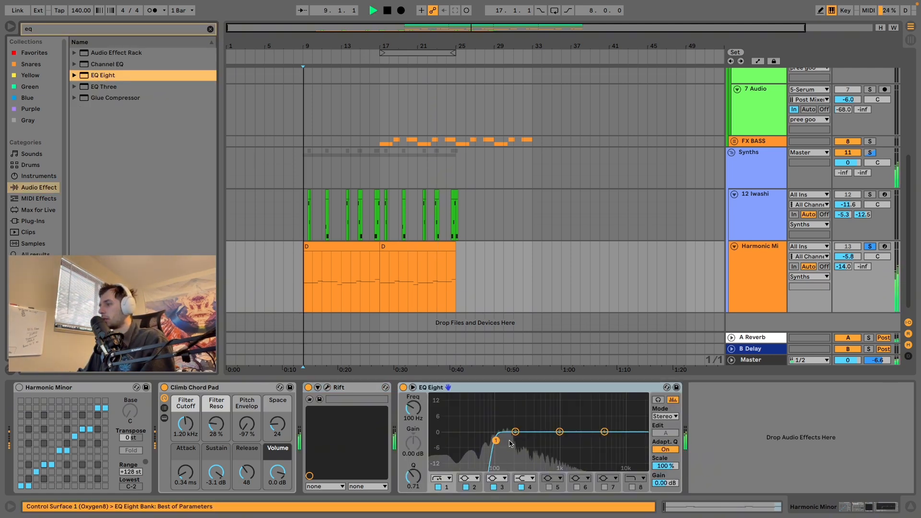
pyautogui.moveTo(496, 440)
pyautogui.mouseDown()
pyautogui.moveTo(459, 441)
pyautogui.moveTo(496, 441)
pyautogui.mouseUp()
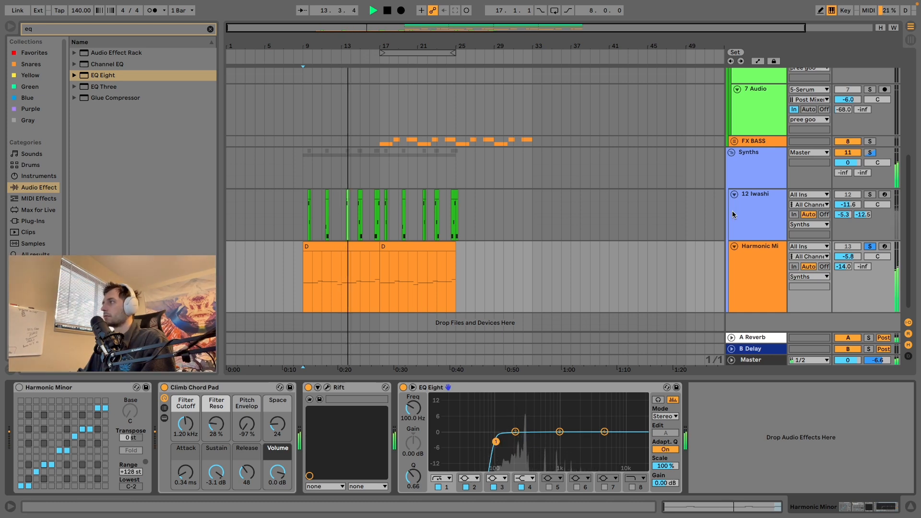
pyautogui.press('space')
# Step: Copy the EQ Eight from the Harmonic Minor track to the 12 Iwashi track, placing it after iZotope Trash 2
pyautogui.click(580, 392)
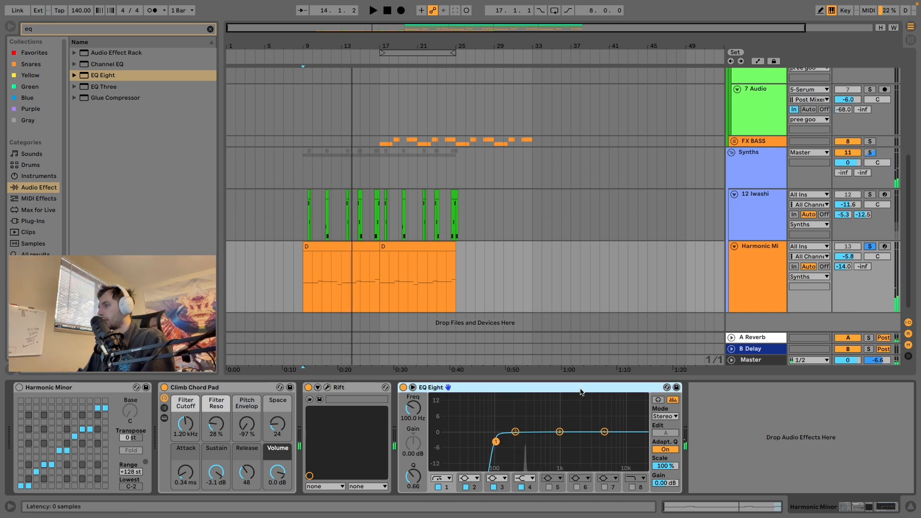
pyautogui.hotkey('ctrl', 'd')
pyautogui.click(426, 217)
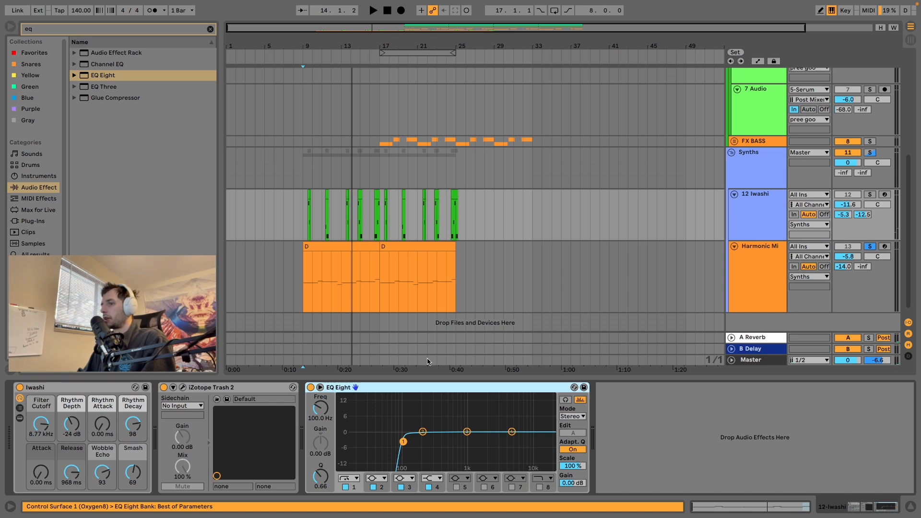
# Step: Play from 9.1.1 and unsolo the Harmonic Minor track to hear the low-cut synths in the full mix
pyautogui.press('space')
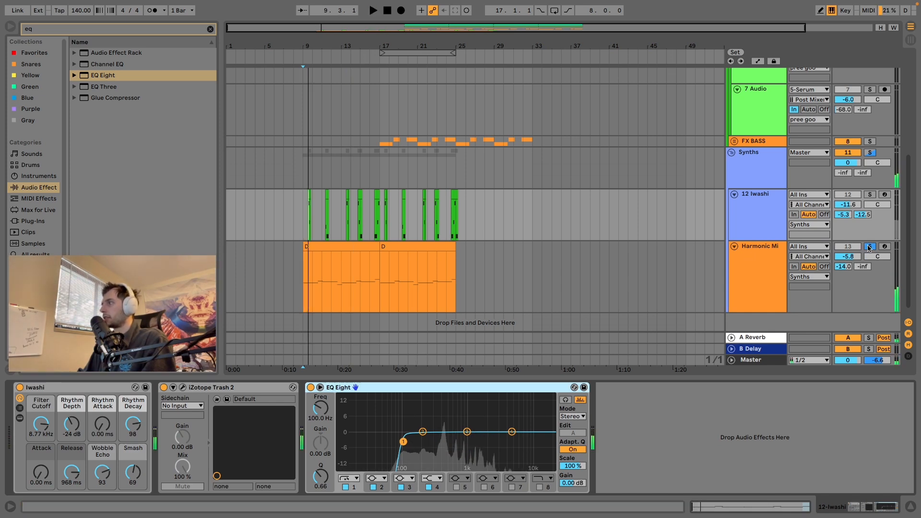
pyautogui.click(869, 247)
pyautogui.press('space')
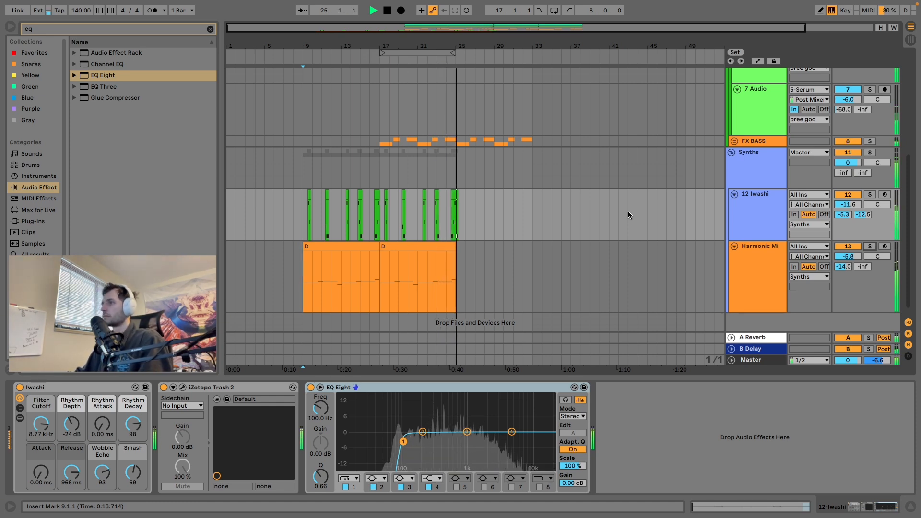
pyautogui.press('space')
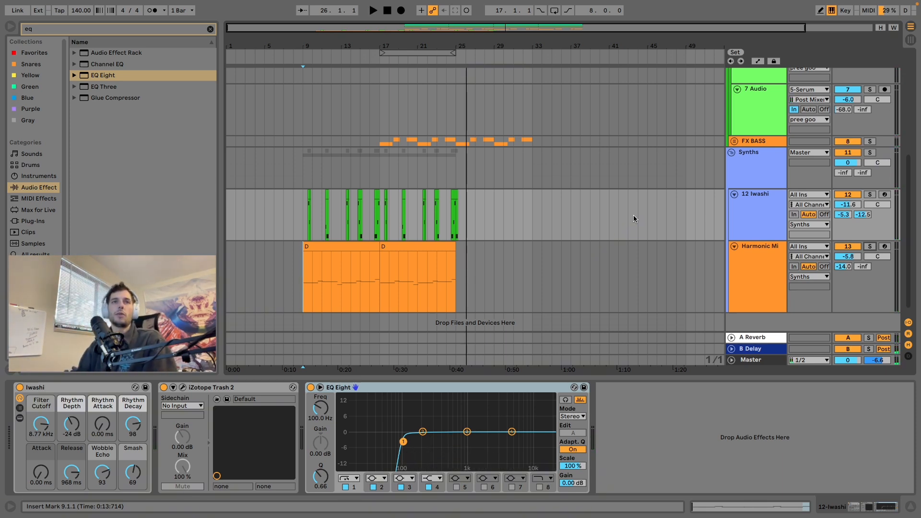
# Step: Review the Bass group's distortion by inspecting Trash 2 on the 6 Audio track and Rift on the 7 Audio track
pyautogui.scroll(10, 821, 133)
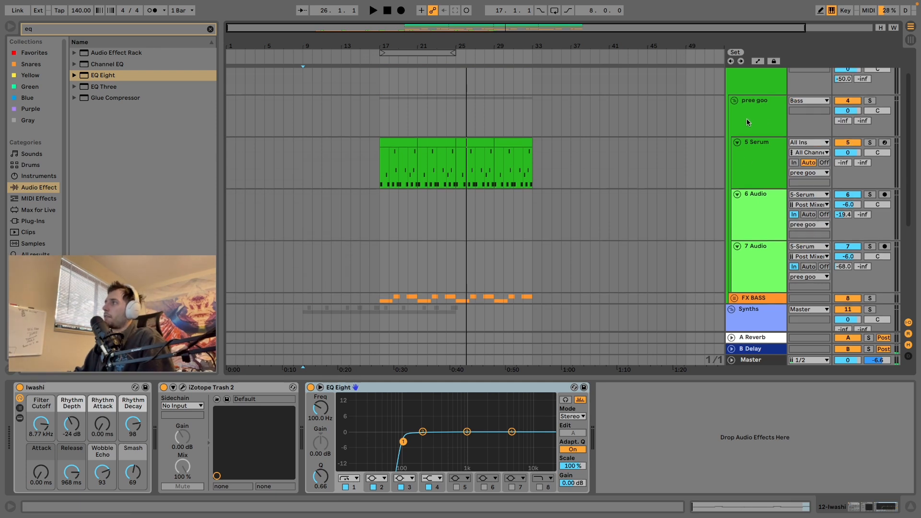
pyautogui.click(747, 112)
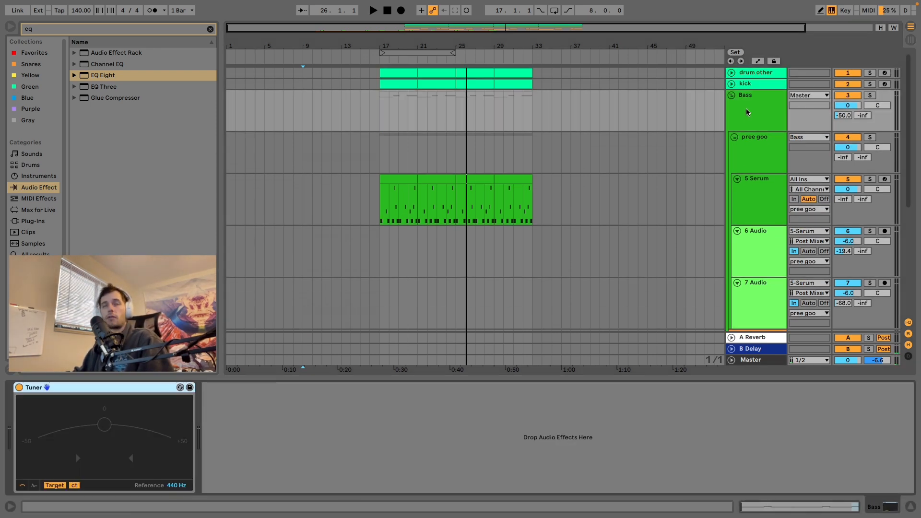
pyautogui.scroll(-3, 749, 192)
pyautogui.click(750, 207)
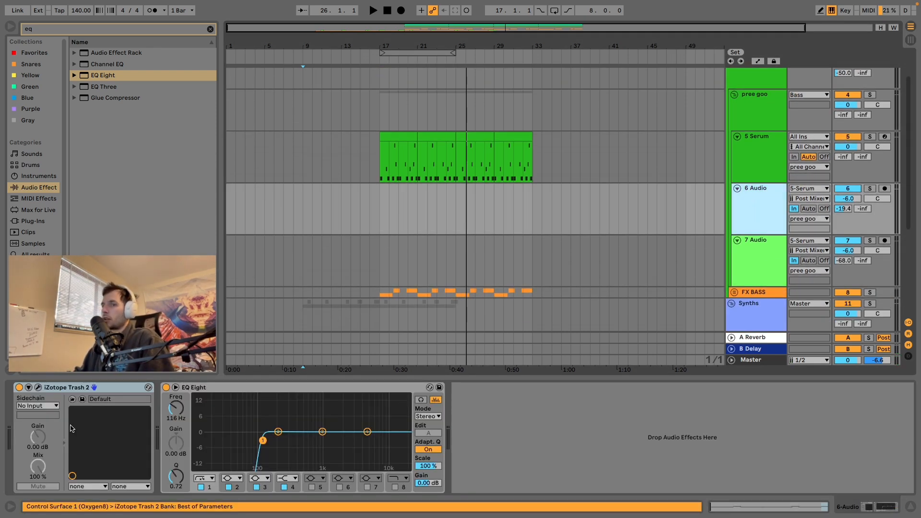
pyautogui.click(38, 388)
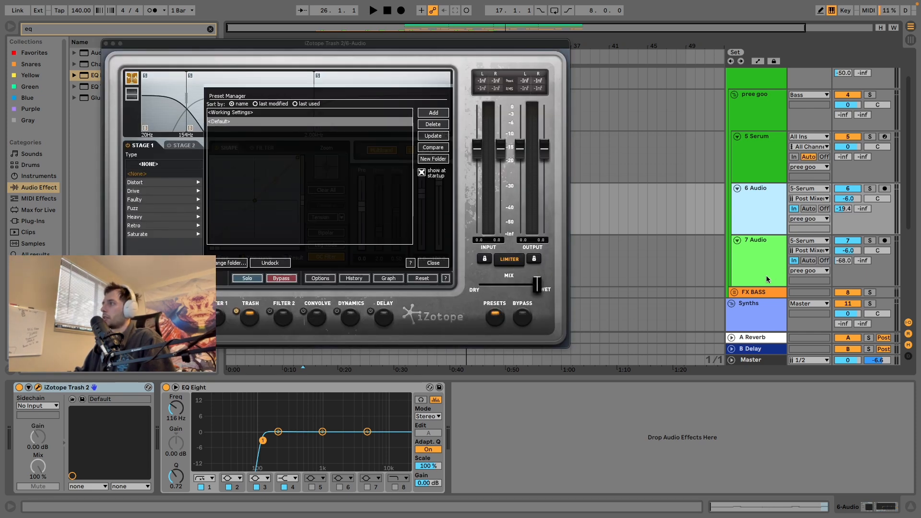
pyautogui.click(766, 278)
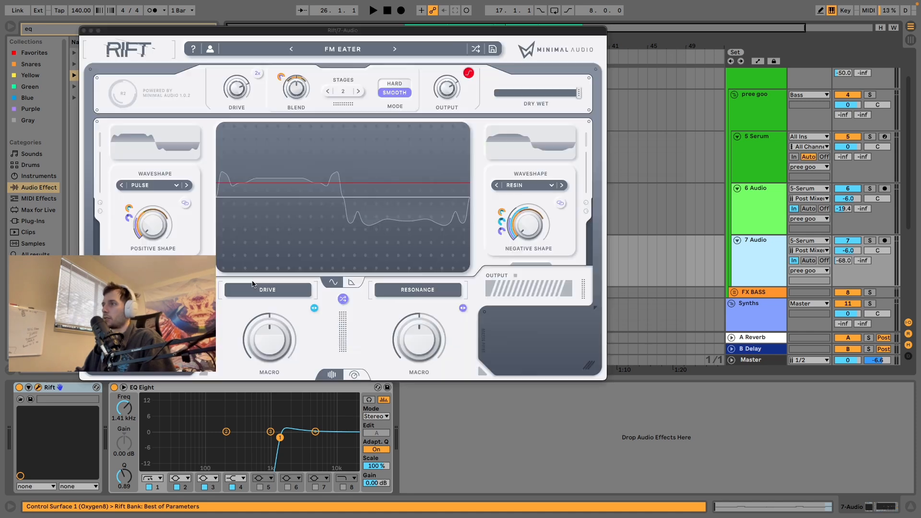
pyautogui.click(38, 387)
pyautogui.scroll(-5, 667, 223)
pyautogui.scroll(-2, 667, 224)
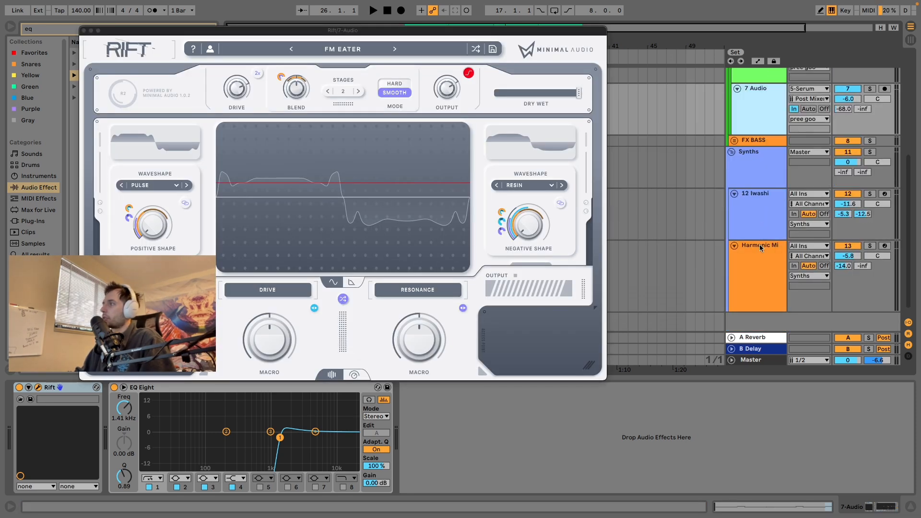
# Step: Compare the device chains of the 12 Iwashi, Harmonic Minor and A Reverb tracks, checking their distortion and low-cut EQs
pyautogui.click(757, 225)
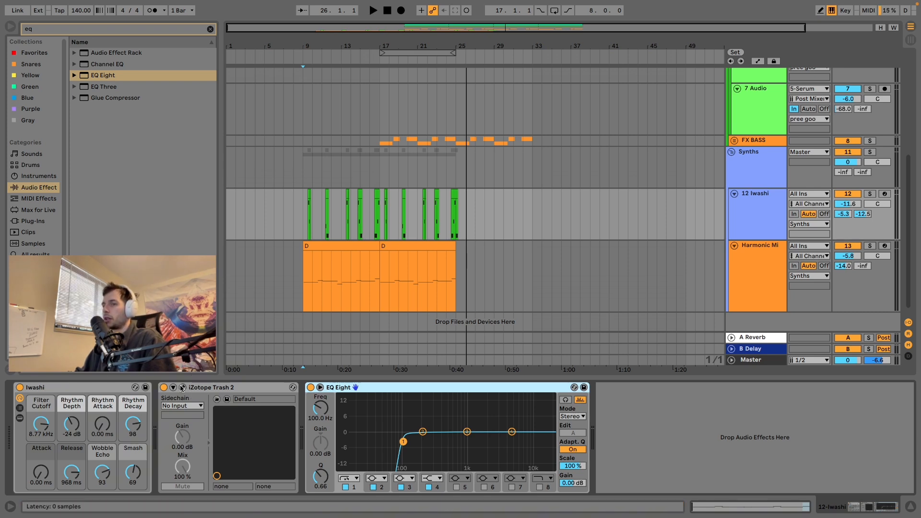
pyautogui.click(224, 386)
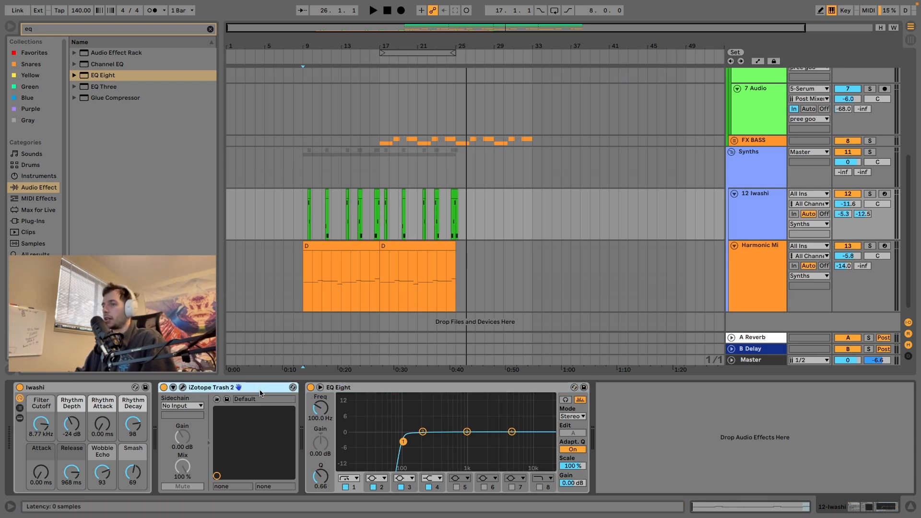
pyautogui.click(513, 214)
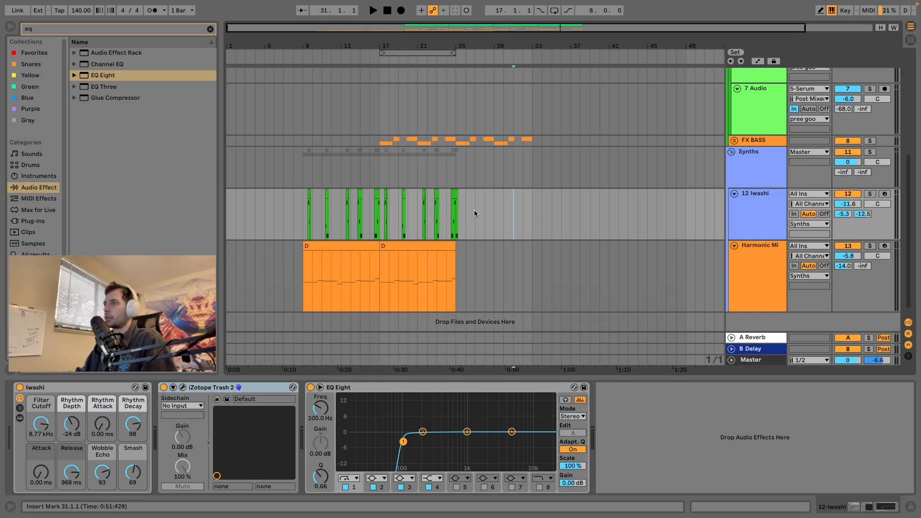
pyautogui.press('Down')
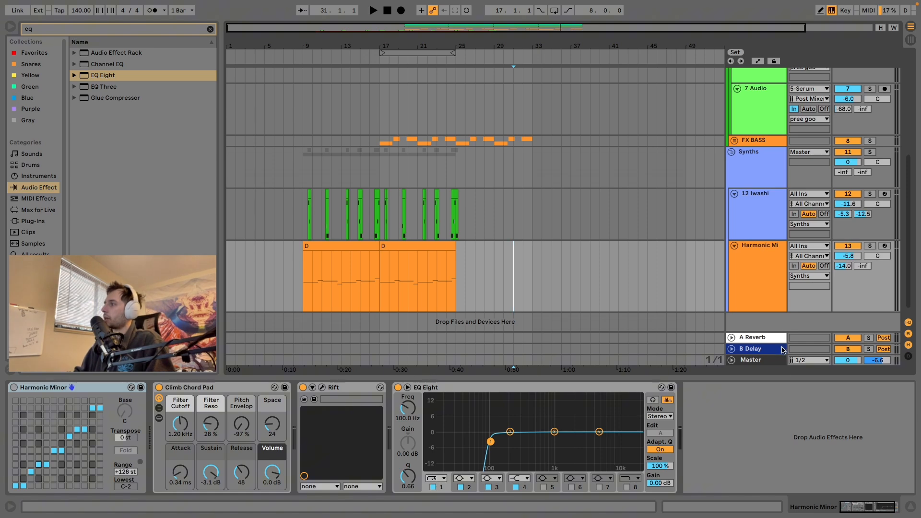
pyautogui.click(766, 339)
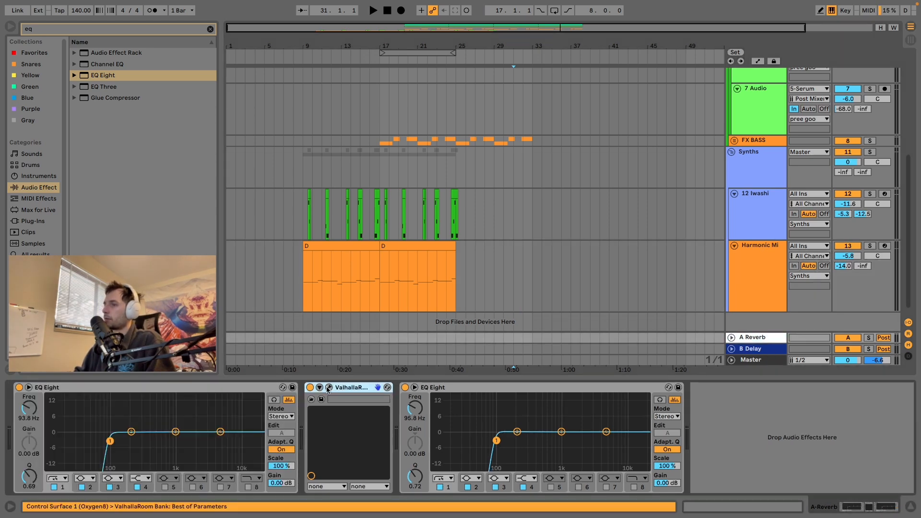
pyautogui.click(759, 218)
pyautogui.click(762, 252)
pyautogui.click(760, 219)
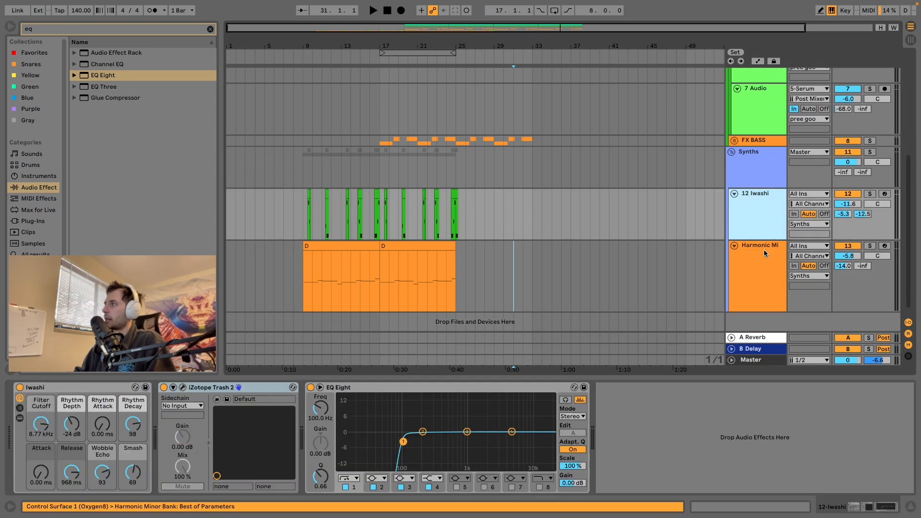
pyautogui.click(763, 249)
pyautogui.click(758, 220)
# Step: Examine the EQ Eight low cut on the 12 Iwashi track in relation to the bass and synth tracks
pyautogui.scroll(3, 763, 84)
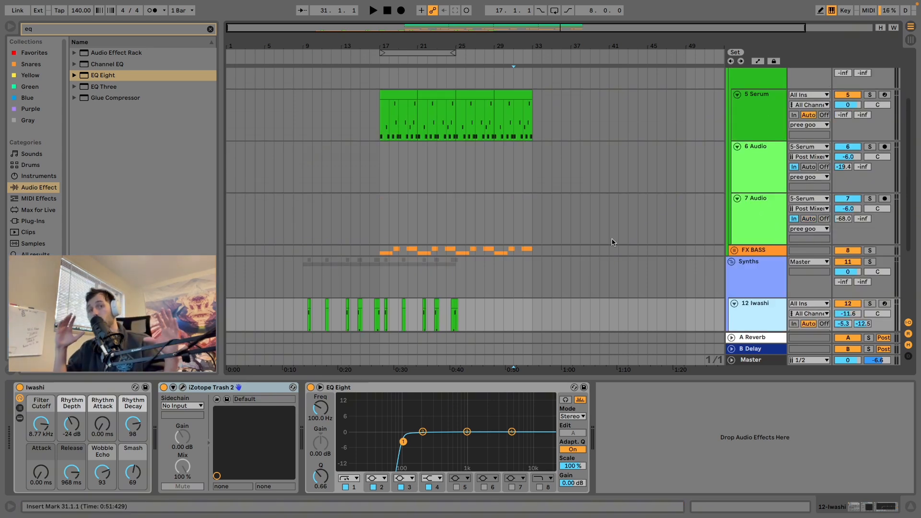
pyautogui.scroll(-5, 582, 258)
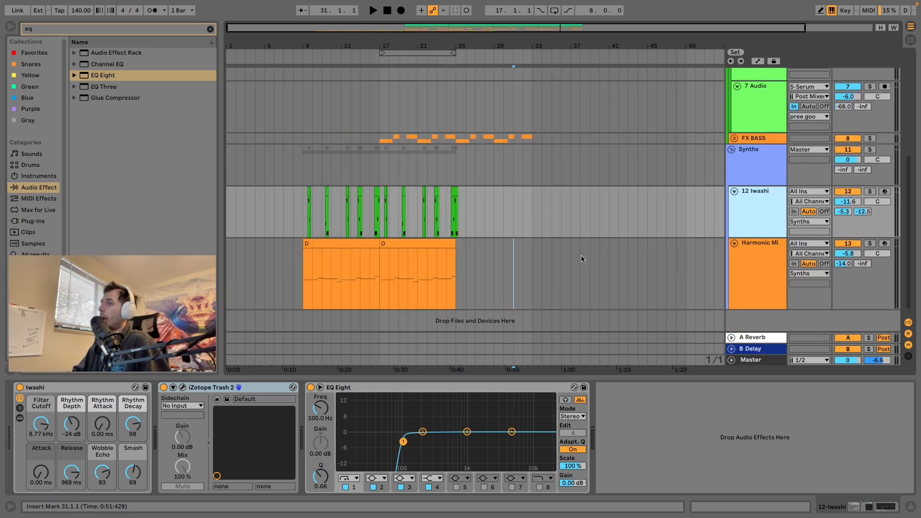
pyautogui.scroll(1, 618, 214)
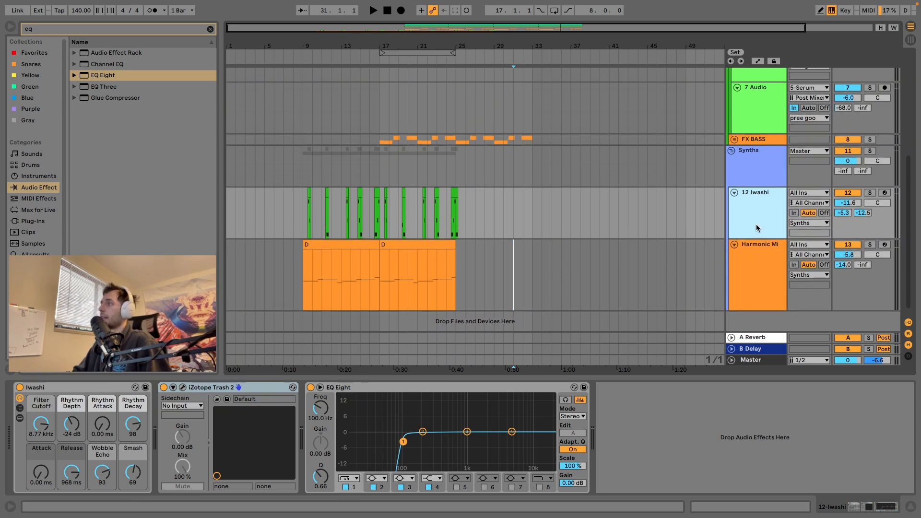
pyautogui.doubleClick(759, 217)
pyautogui.click(435, 388)
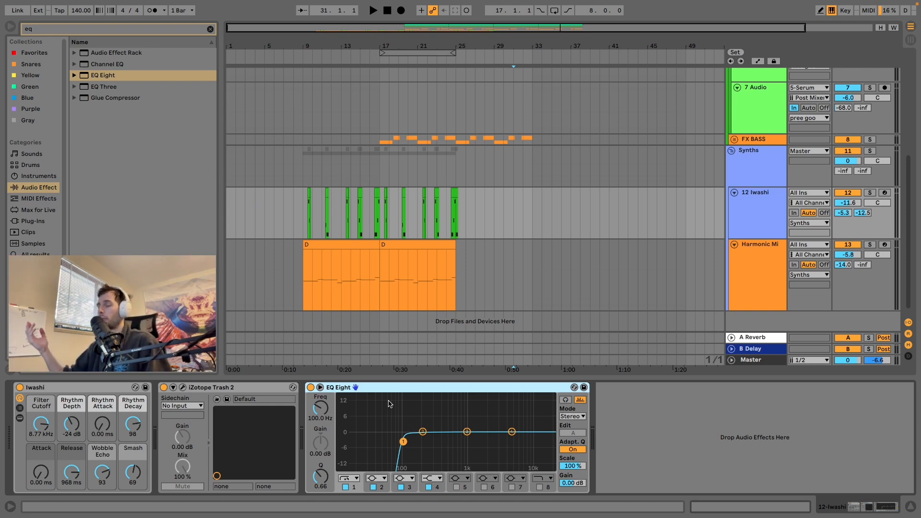
pyautogui.scroll(4, 472, 269)
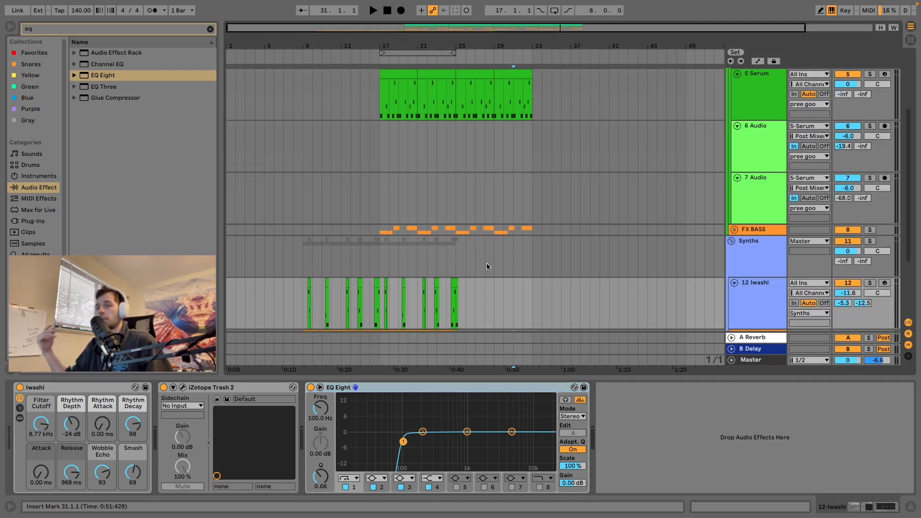
pyautogui.scroll(-4, 486, 261)
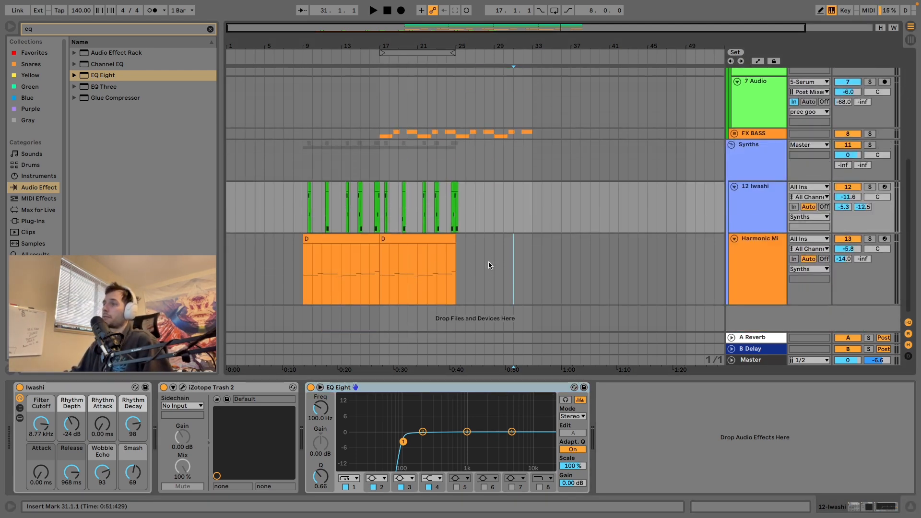